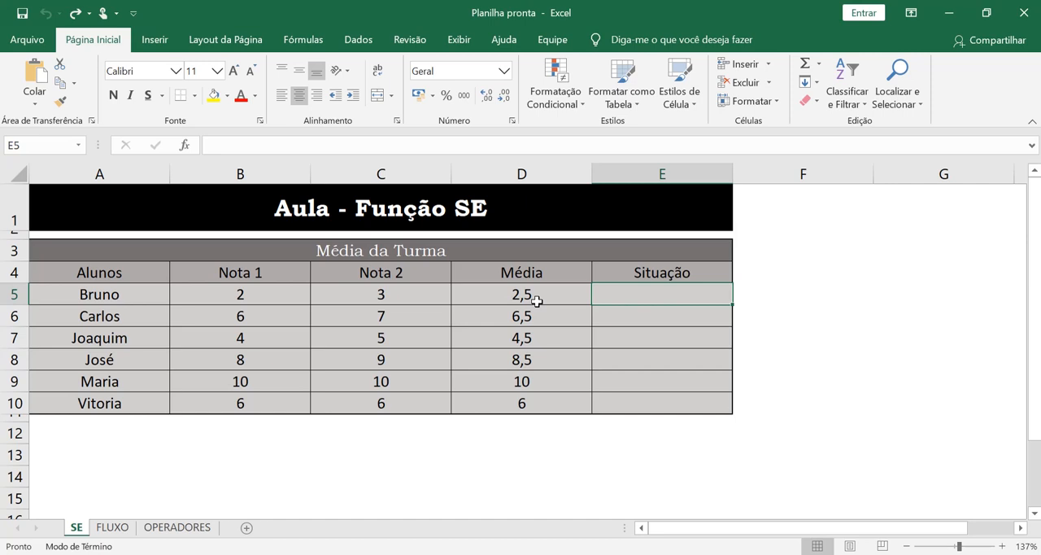
Step: On the FLUXO sheet, replace the LÓGICA text in cell C2 with the condition média>5
key("End")
left_click(113, 526)
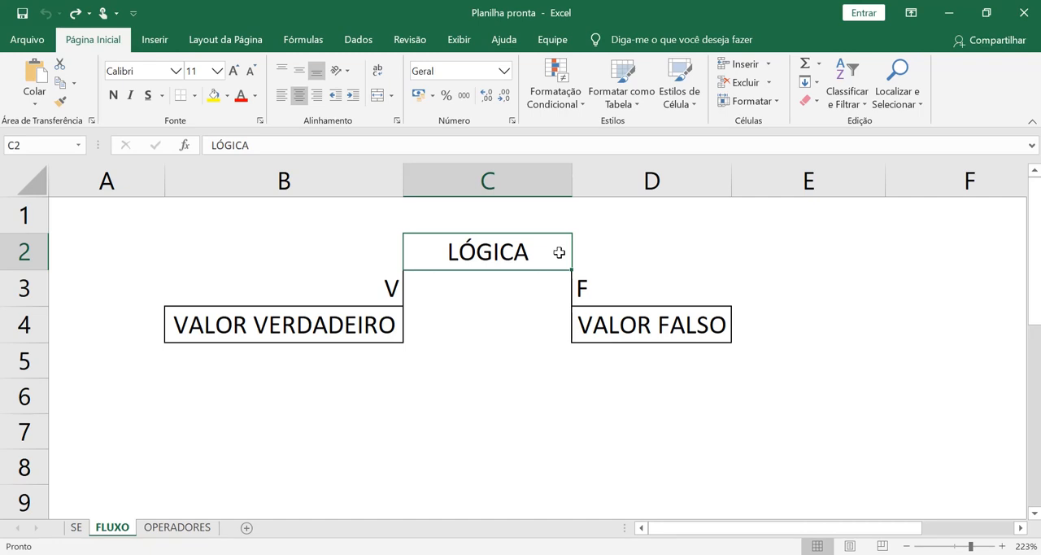
left_click(189, 527)
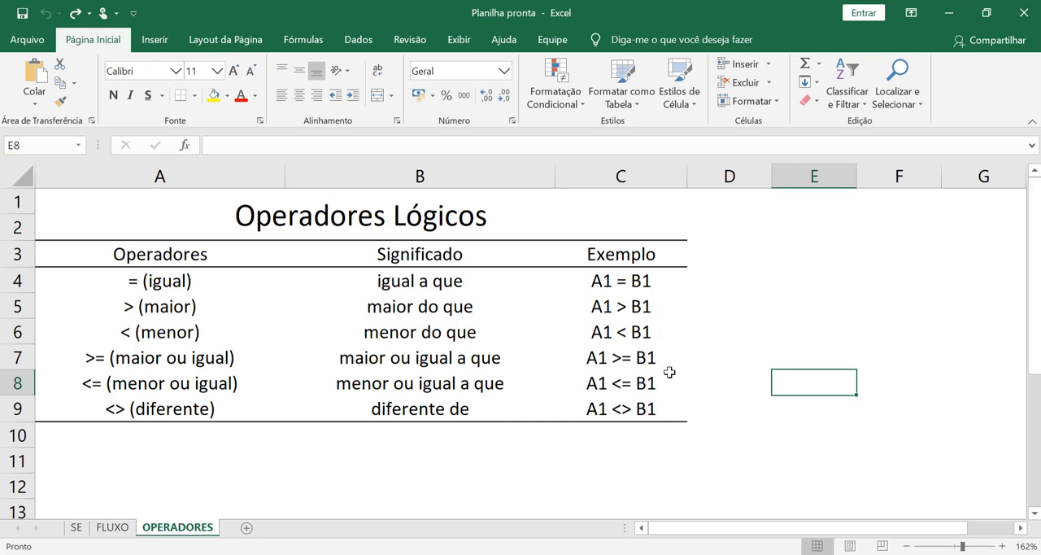
left_click(122, 532)
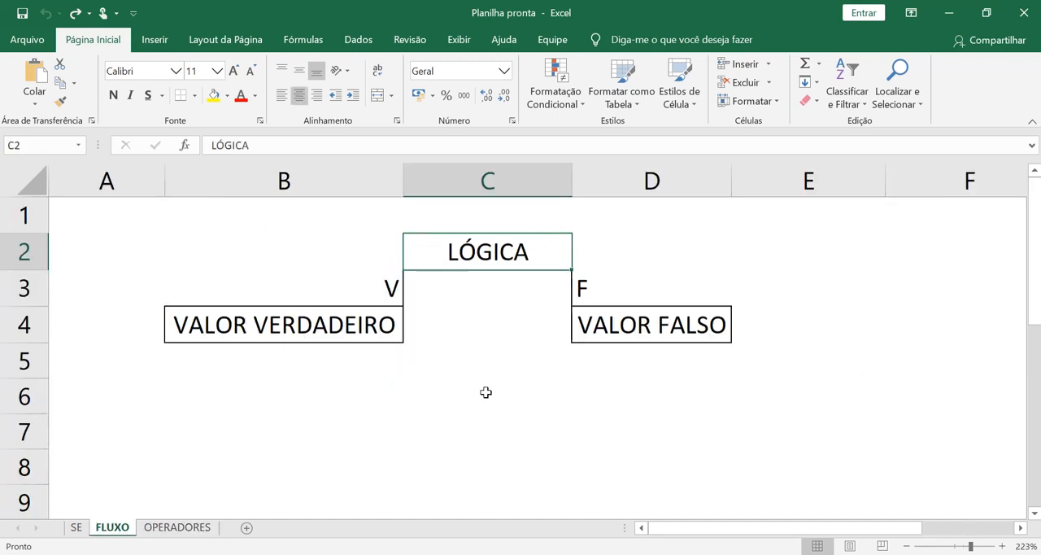
key("Delete")
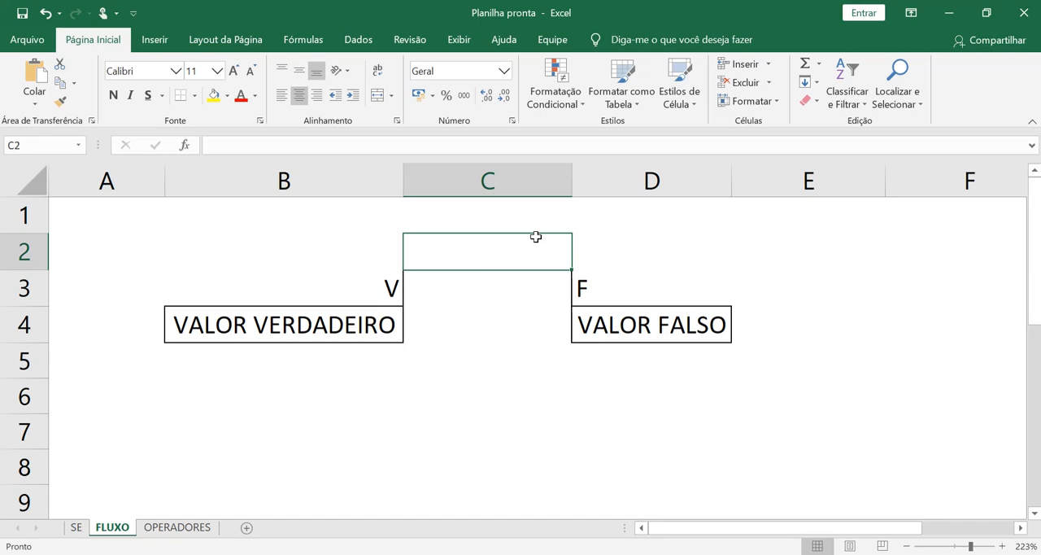
type("média")
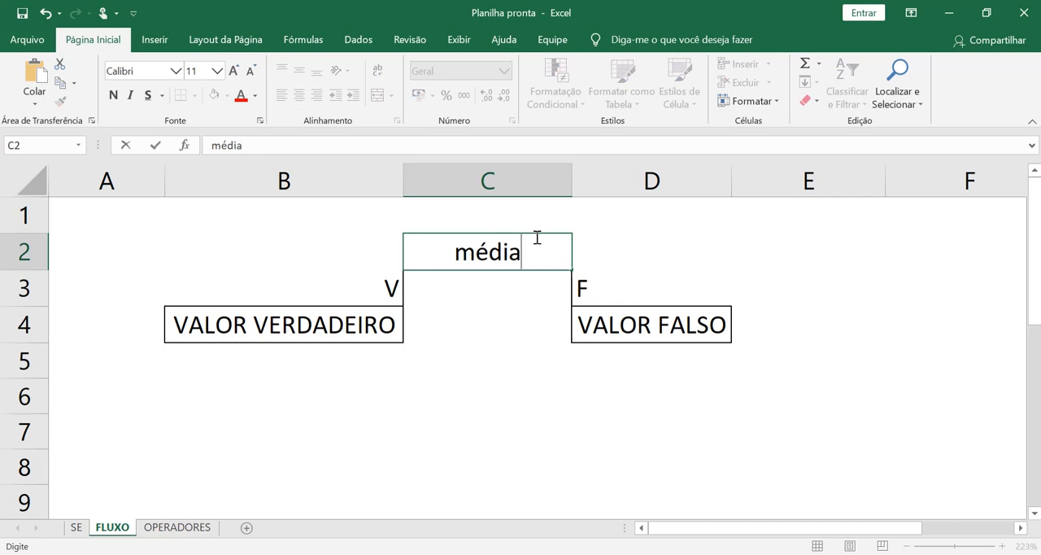
type(">5")
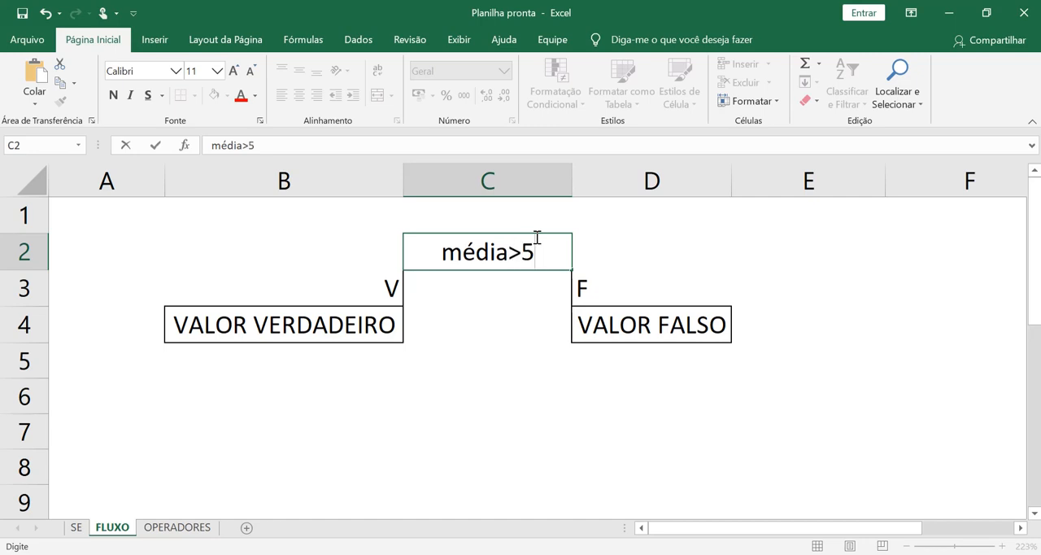
key("Return")
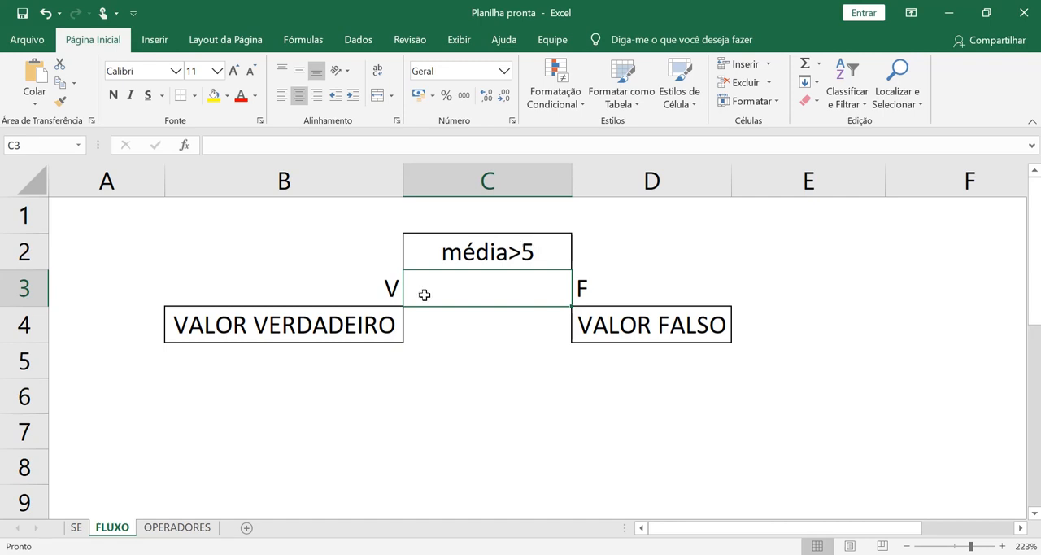
Step: Replace VALOR VERDADEIRO in B4 with Aprovado and VALOR FALSO in D4 with Reprovado
left_click(356, 322)
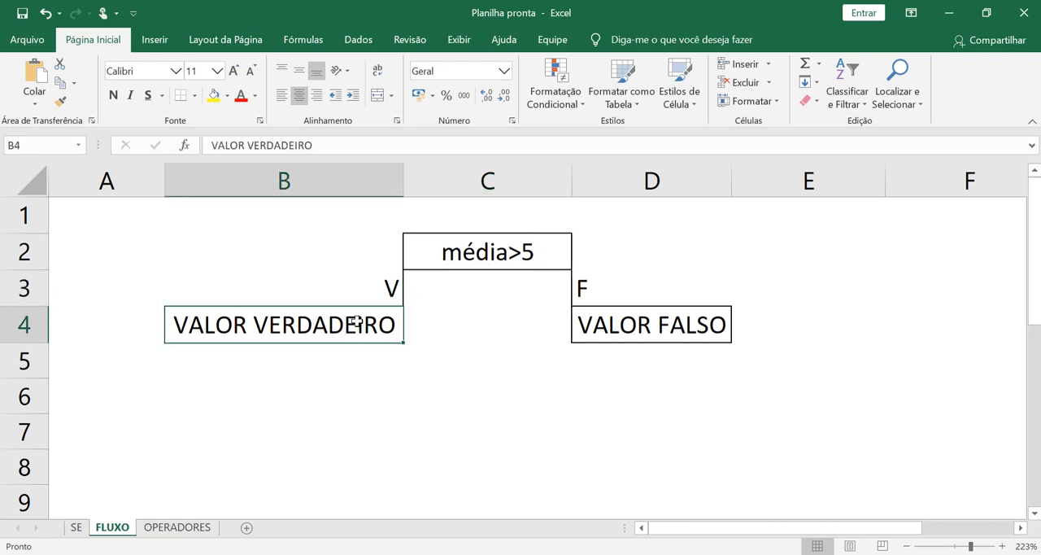
key("Delete")
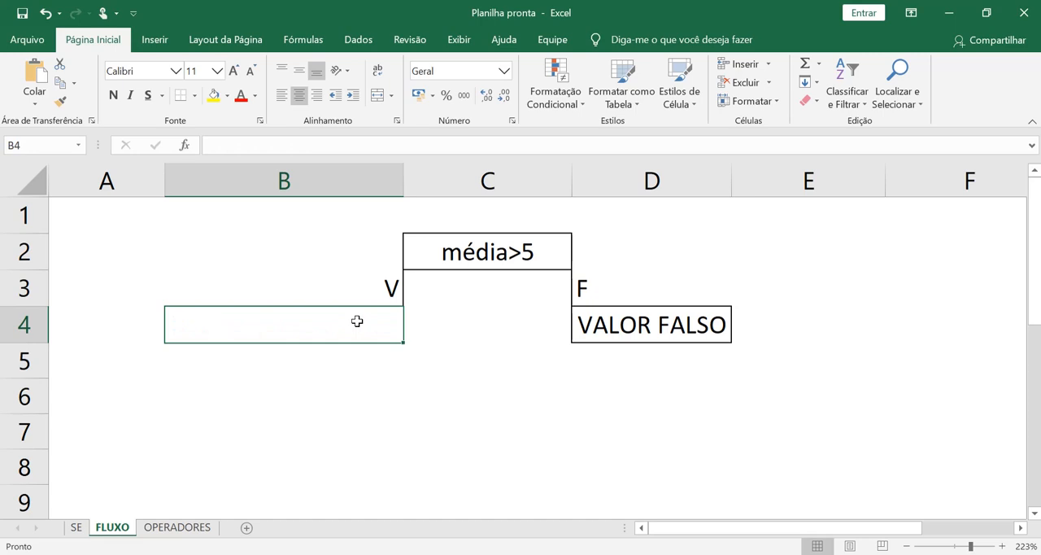
type("Aprovad")
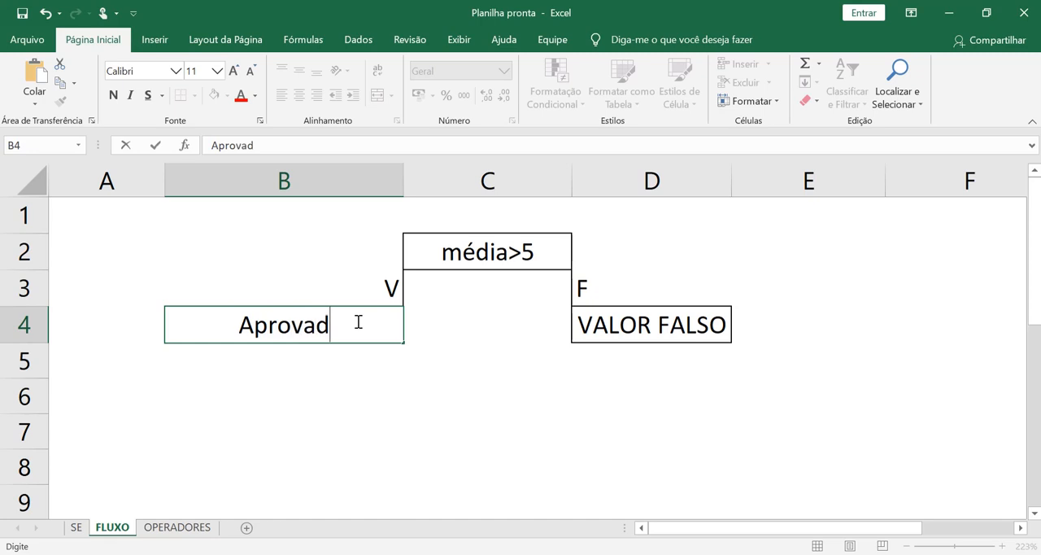
type("o")
left_click(496, 292)
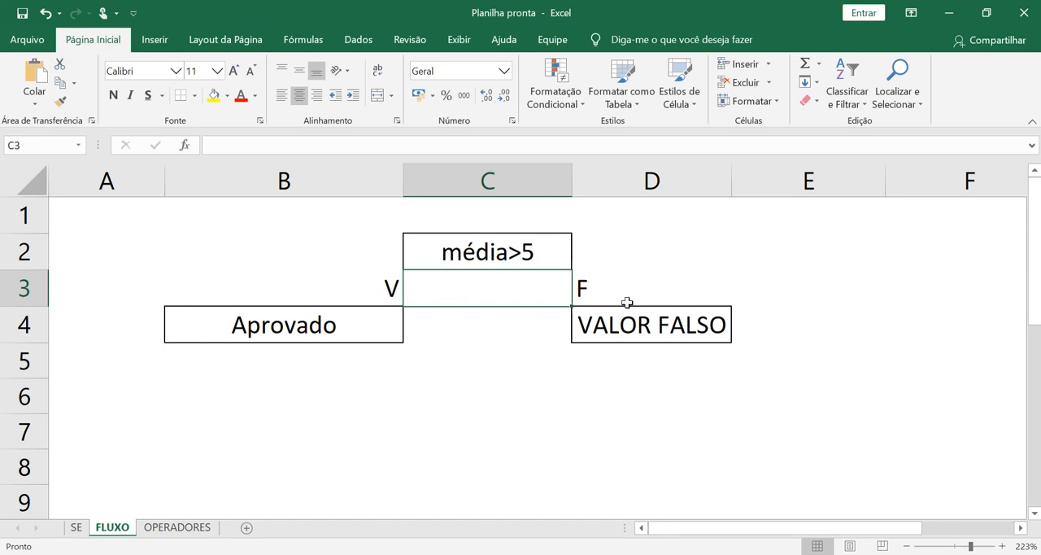
left_click(645, 323)
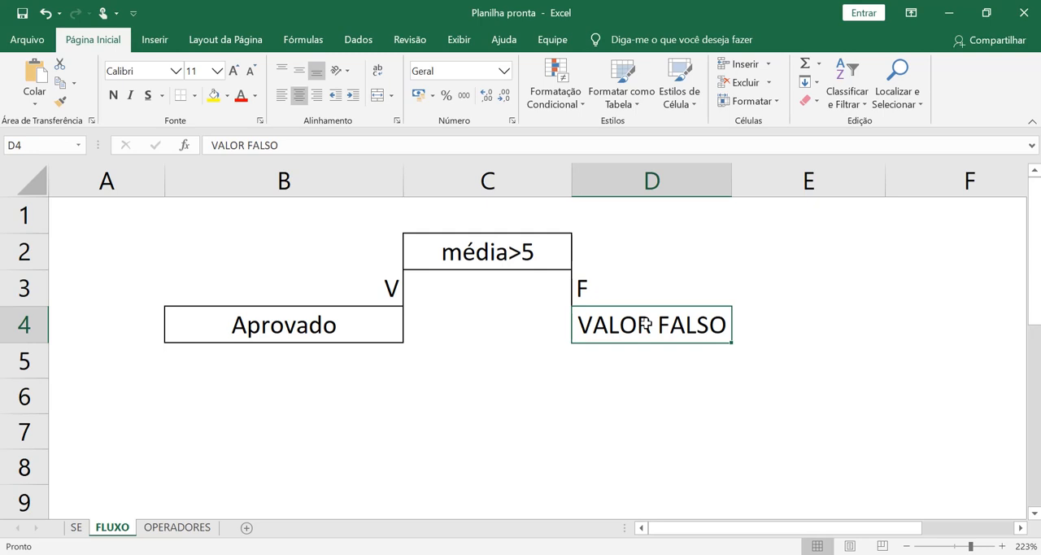
key("Delete")
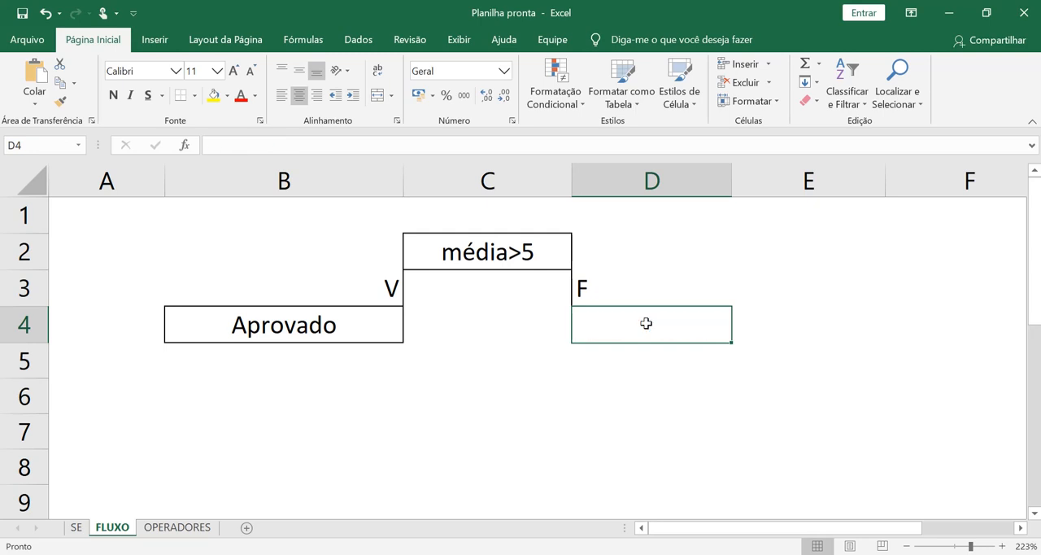
type("Reprovado")
key("Return")
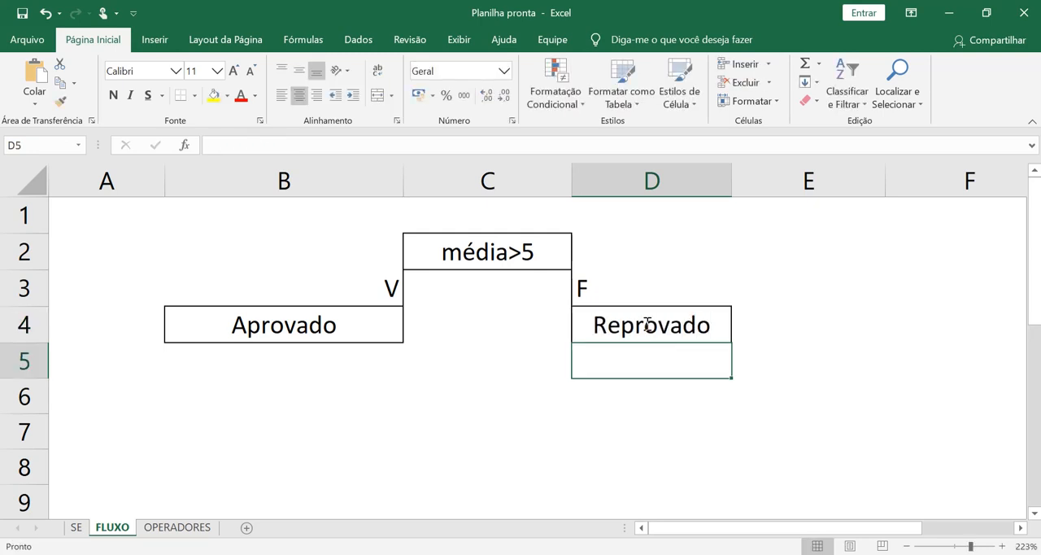
Step: Enter the example média = 6 in C6 and change the condition in C2 to 6>5
key("Down")
key("Left")
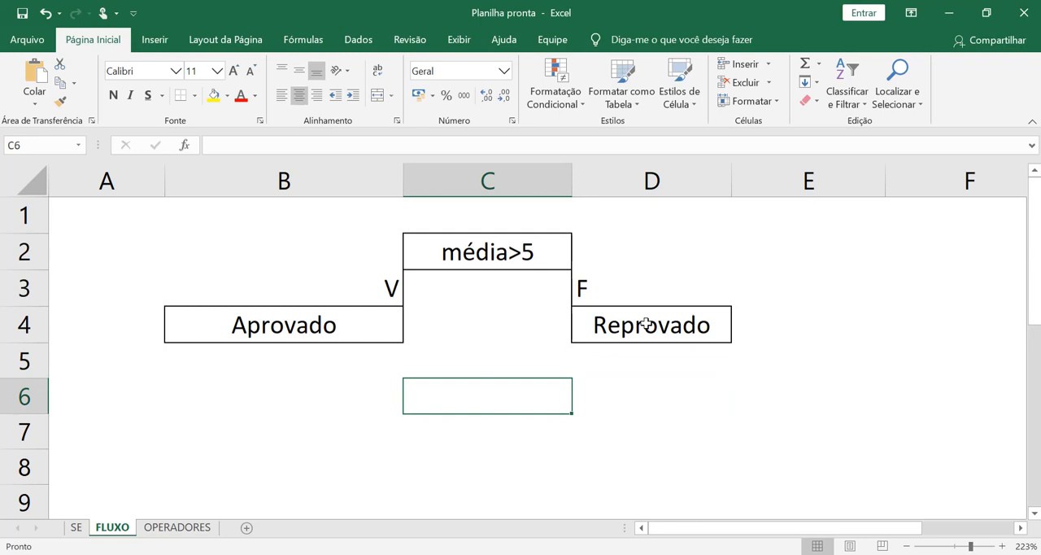
type("média =")
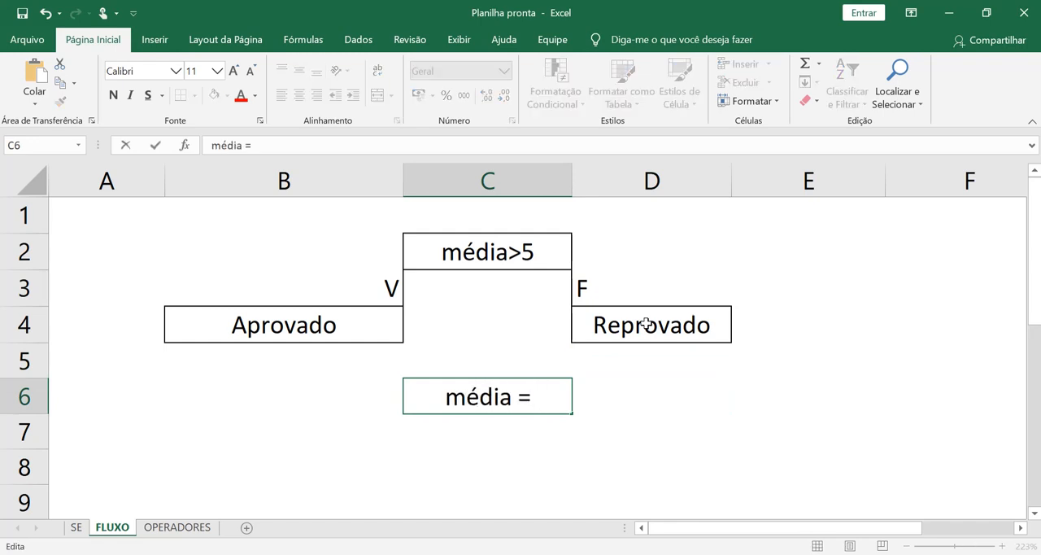
type(" 6")
key("Return")
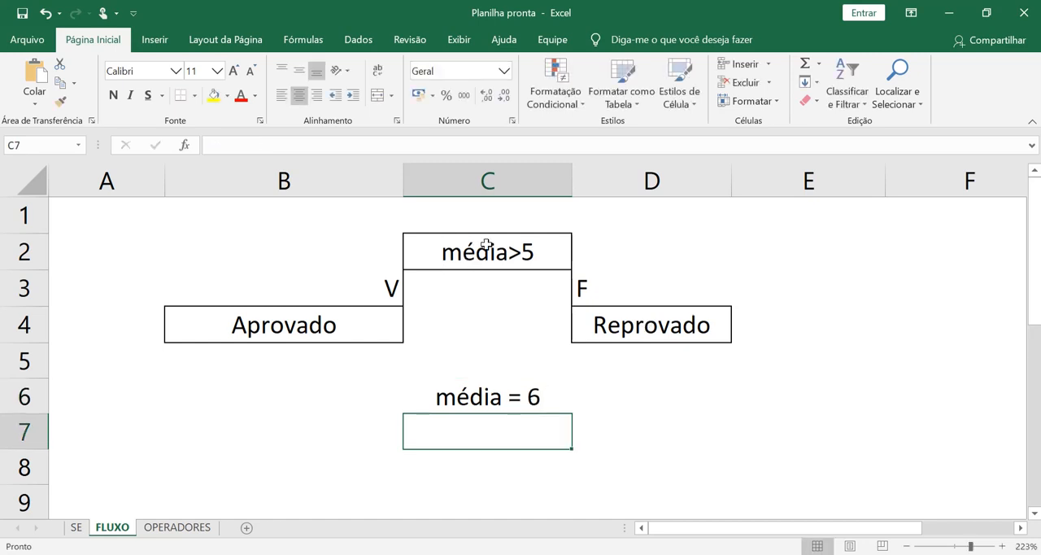
double_click(488, 252)
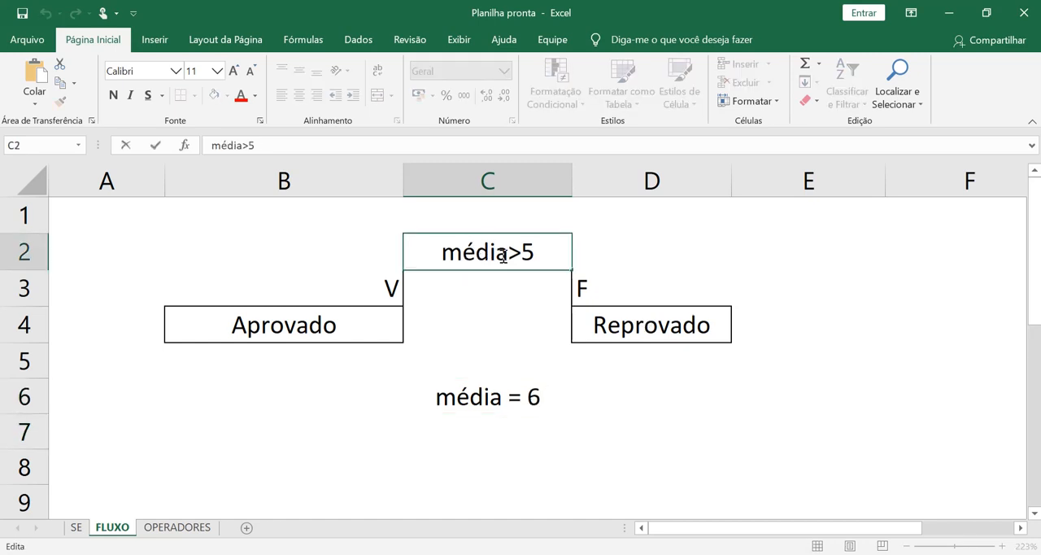
left_click_drag(504, 255, 441, 254)
type("6")
key("ctrl+Return")
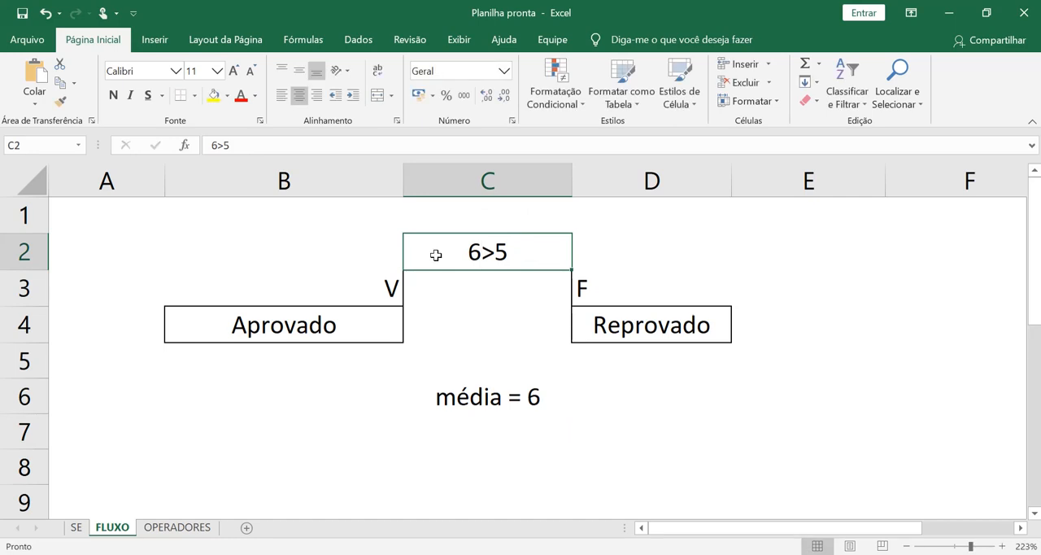
left_click(363, 316)
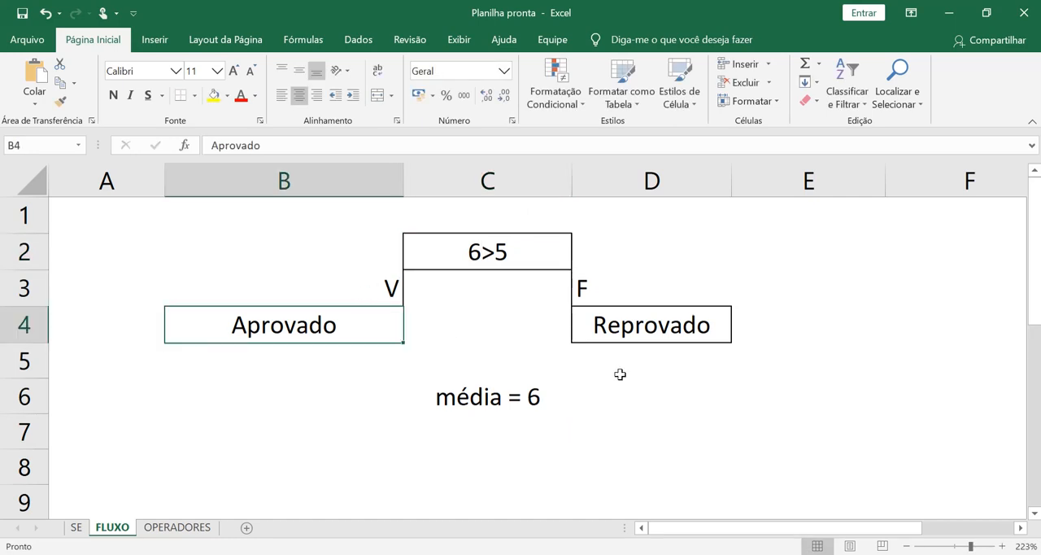
Step: Change the example in C6 to média = 4 and the condition in C2 to 4>5
double_click(541, 395)
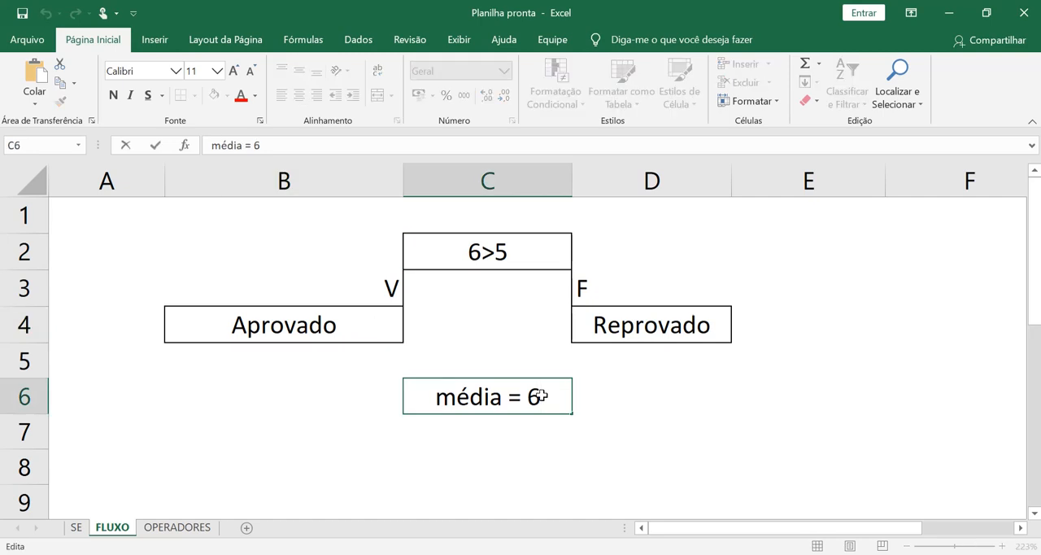
key("BackSpace")
type("4")
double_click(474, 252)
key("BackSpace")
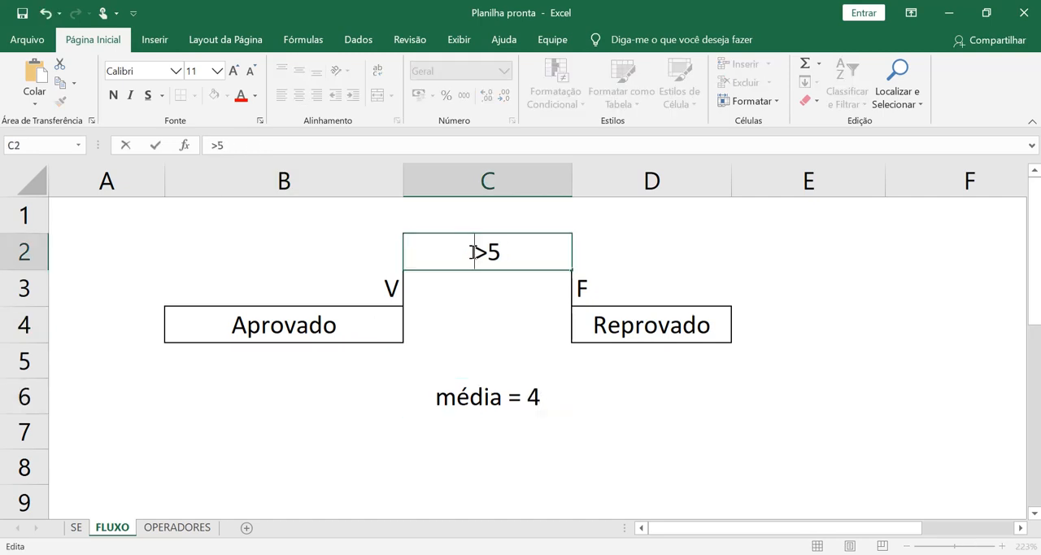
type("4")
key("Return")
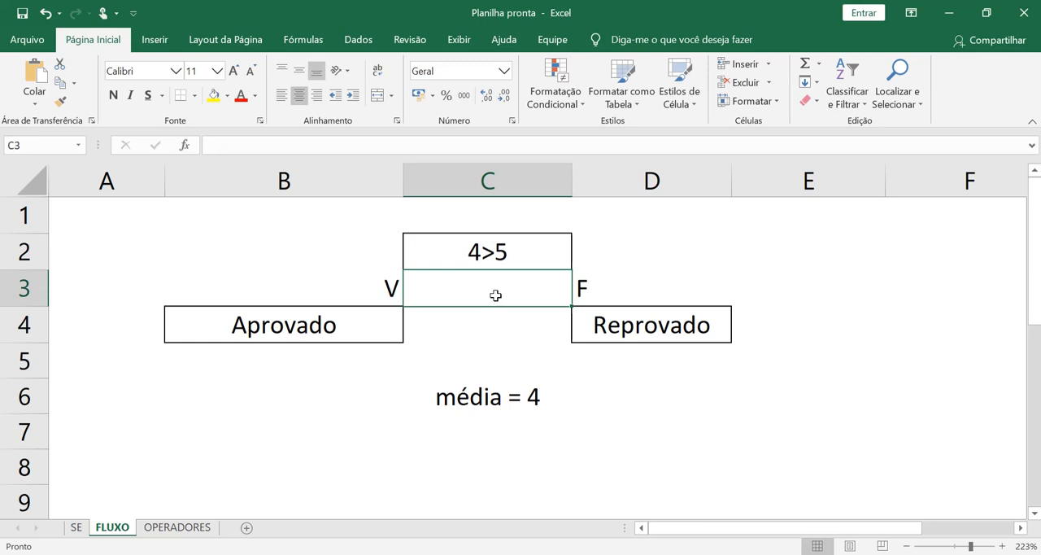
left_click(675, 322)
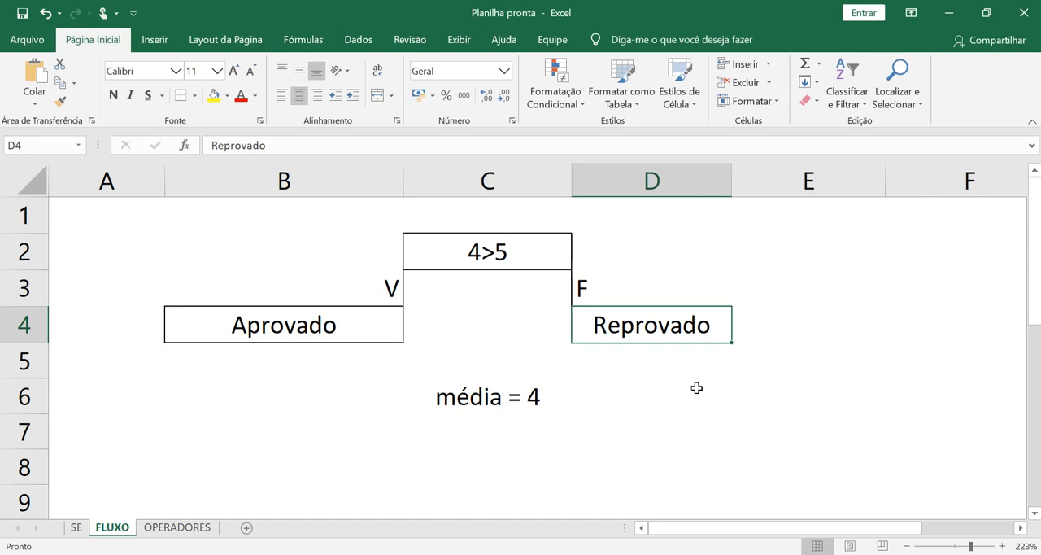
Step: Set the condition in C2 back to média>5 and clear the example average from C6
double_click(483, 250)
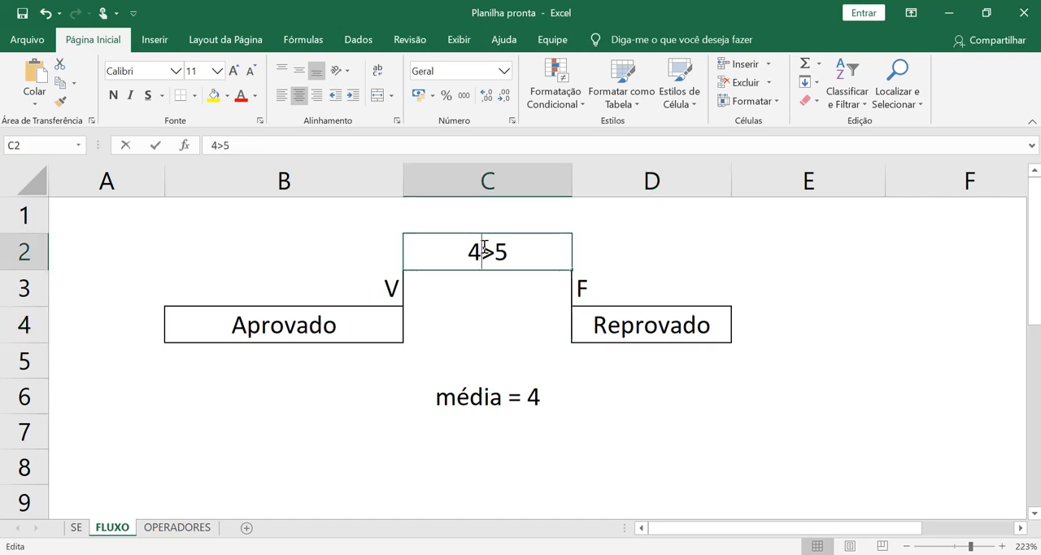
key("BackSpace")
type("média")
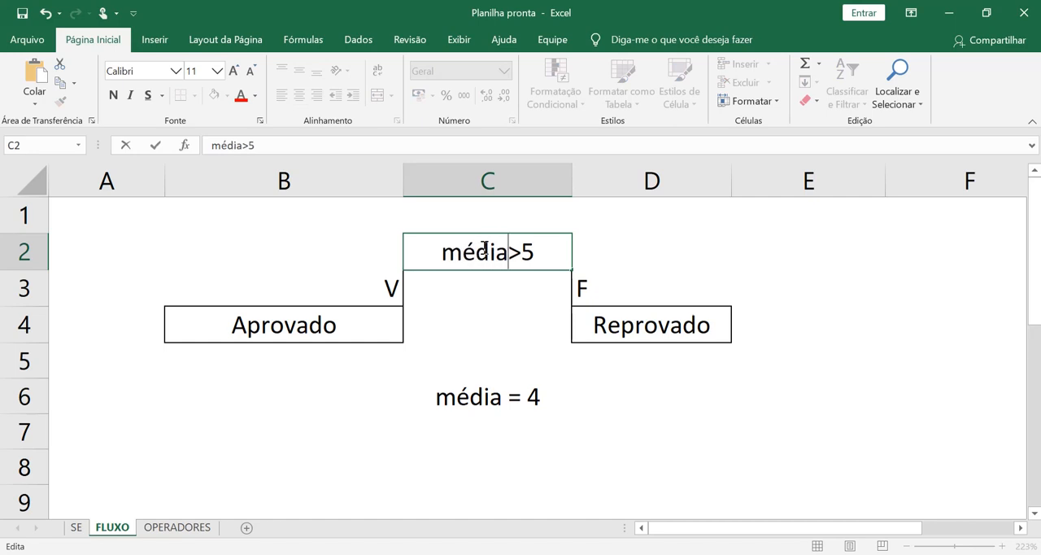
key("ctrl+Return")
key("Return")
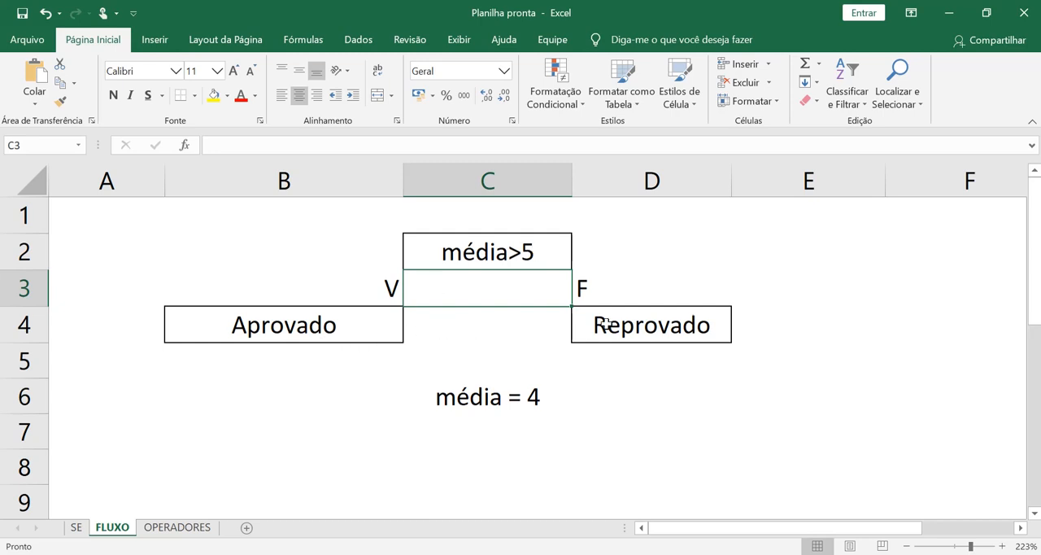
left_click(479, 395)
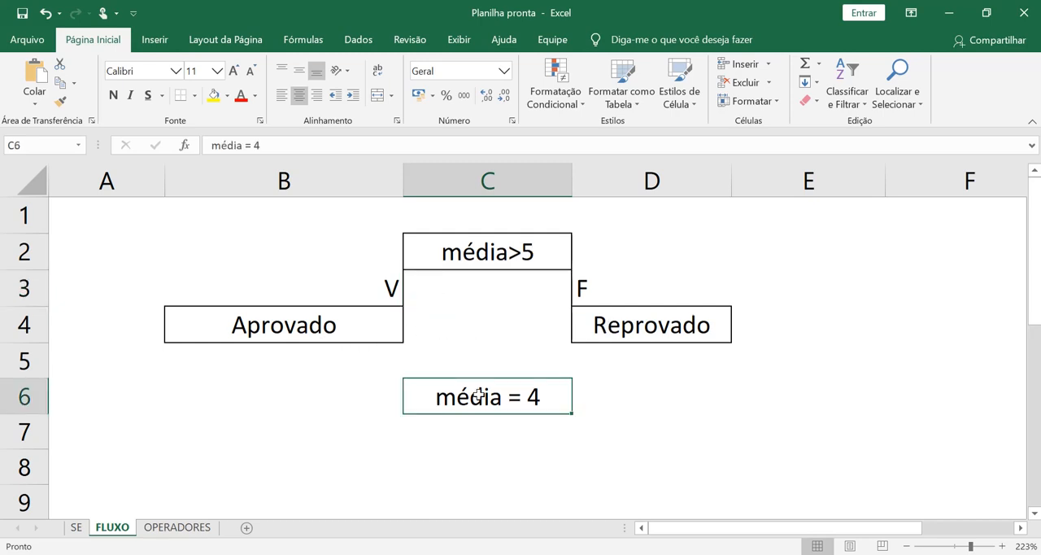
key("Delete")
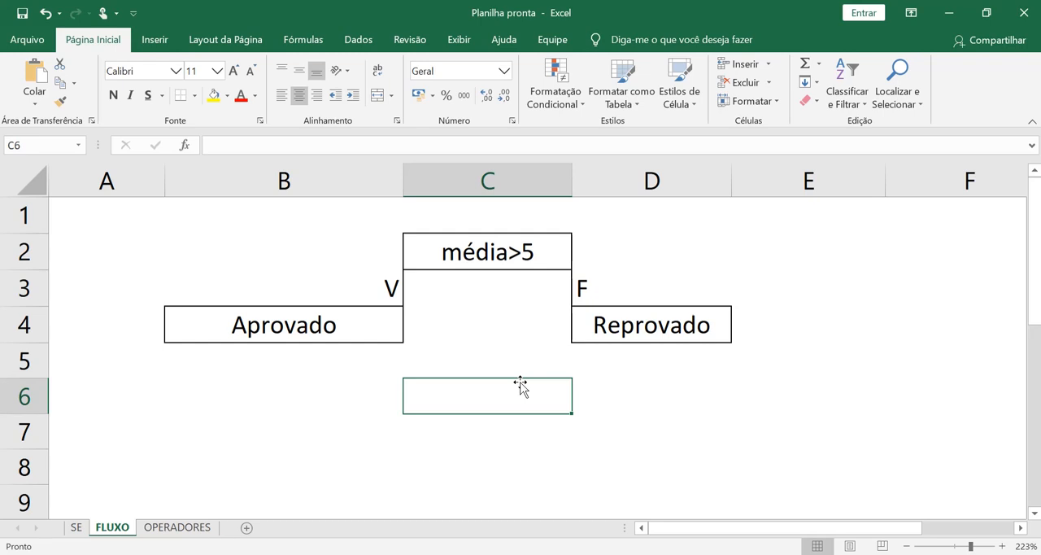
Step: On the SE sheet, start inserting a function in E5 and search the function list for "se"
left_click(77, 527)
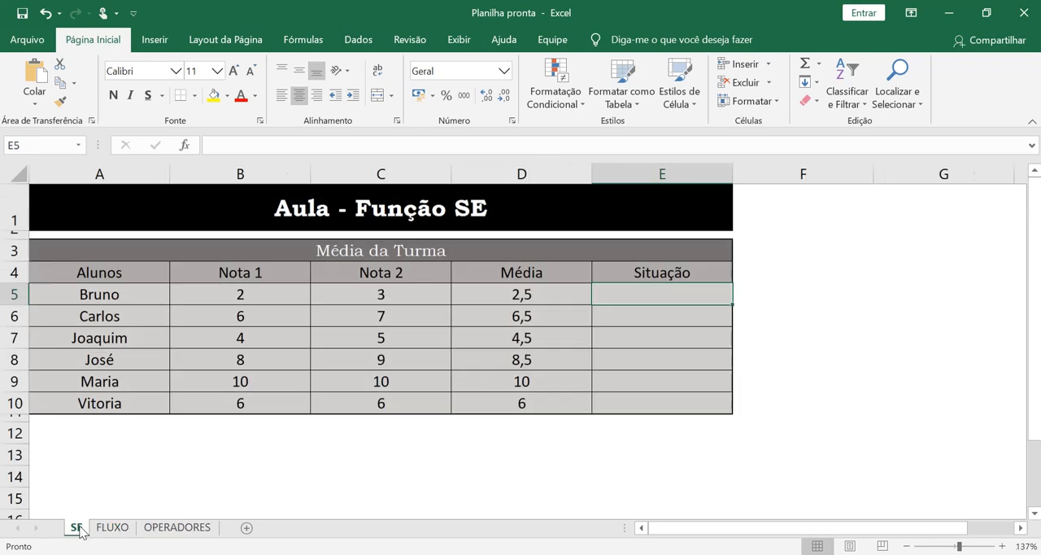
left_click(185, 146)
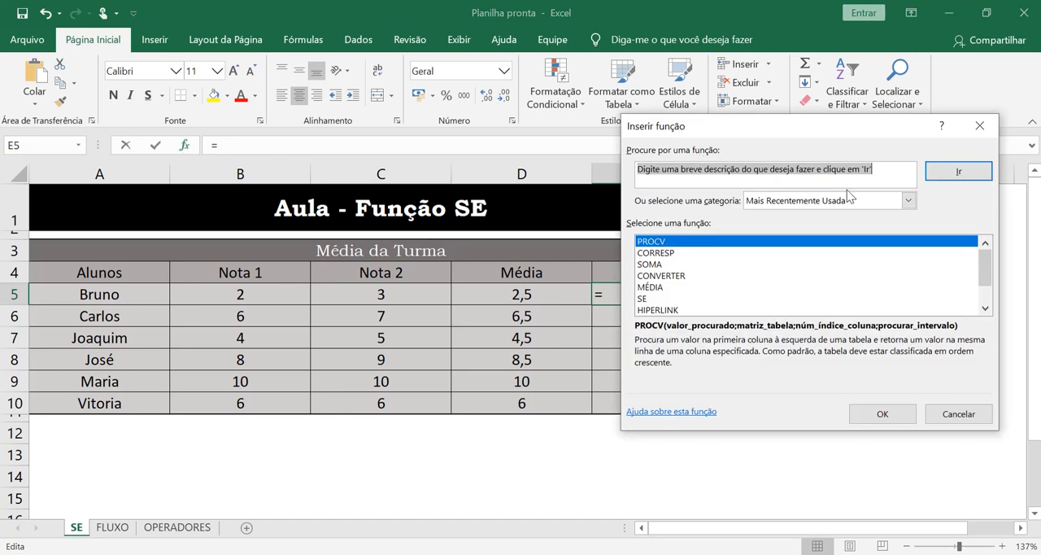
key("BackSpace")
type("se")
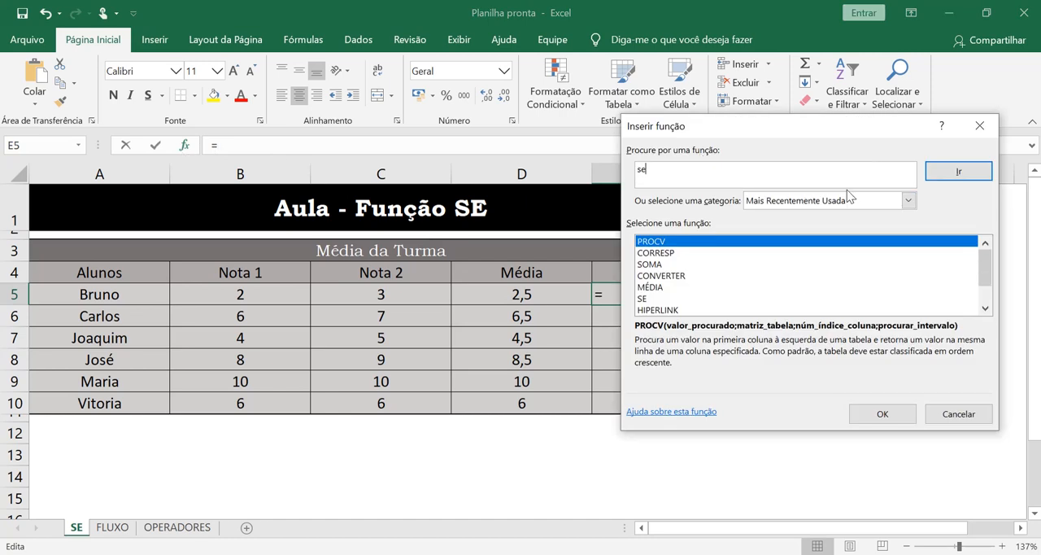
left_click(985, 173)
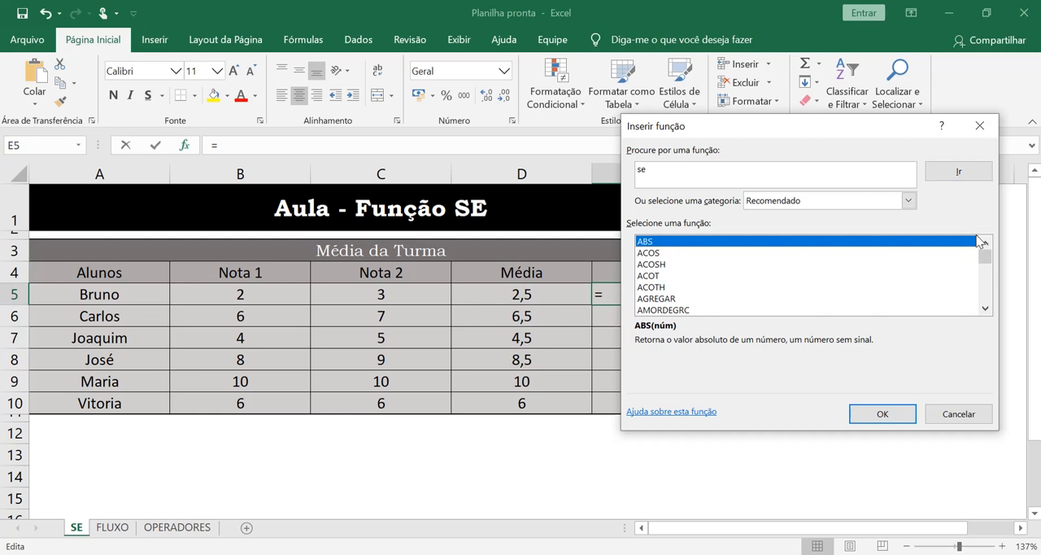
mouse_move(985, 258)
left_mouse_down()
mouse_move(988, 305)
mouse_move(987, 250)
left_mouse_up()
Step: Pick the SE function from the Lógico category and open its arguments for E5
left_click(909, 203)
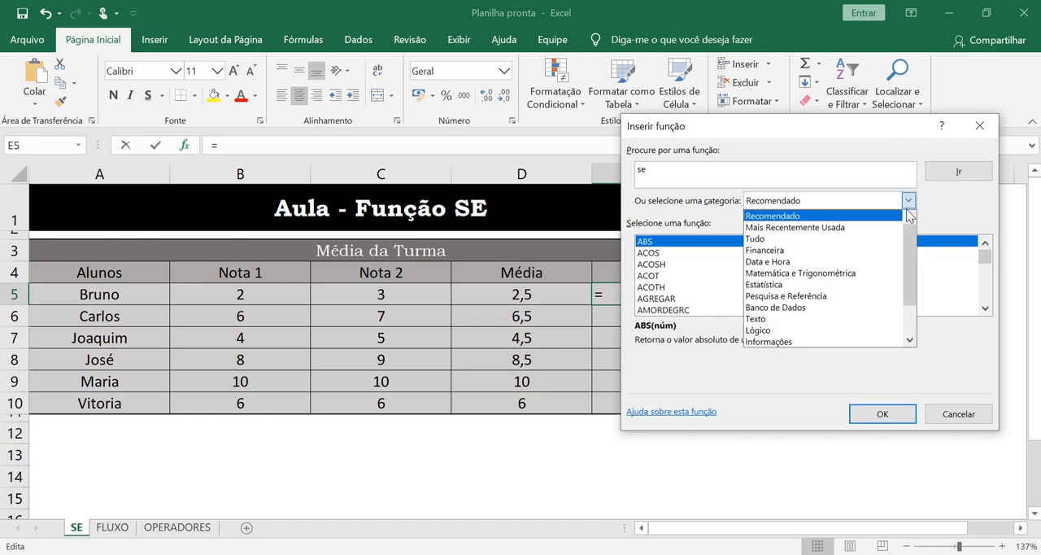
left_click(863, 331)
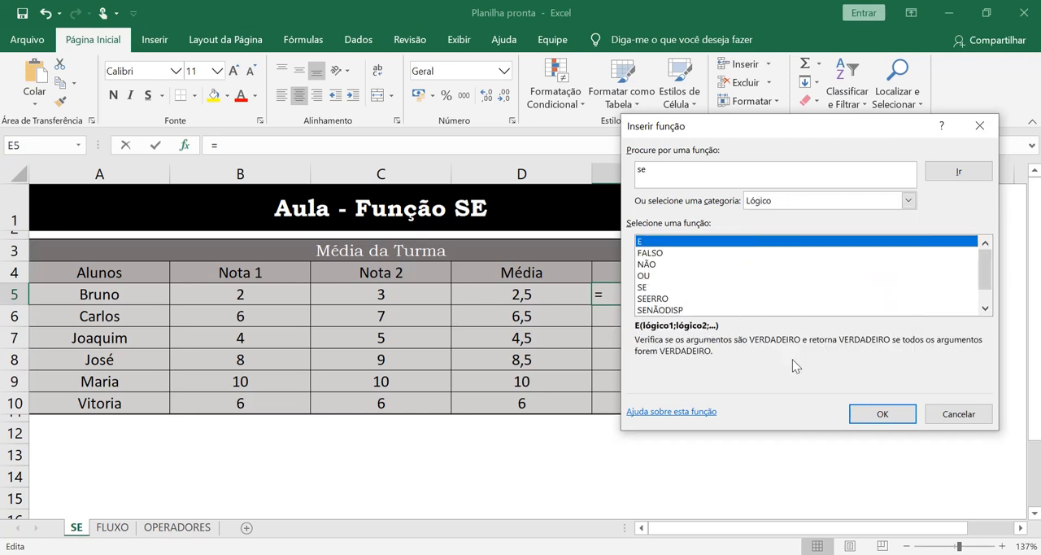
left_click(651, 289)
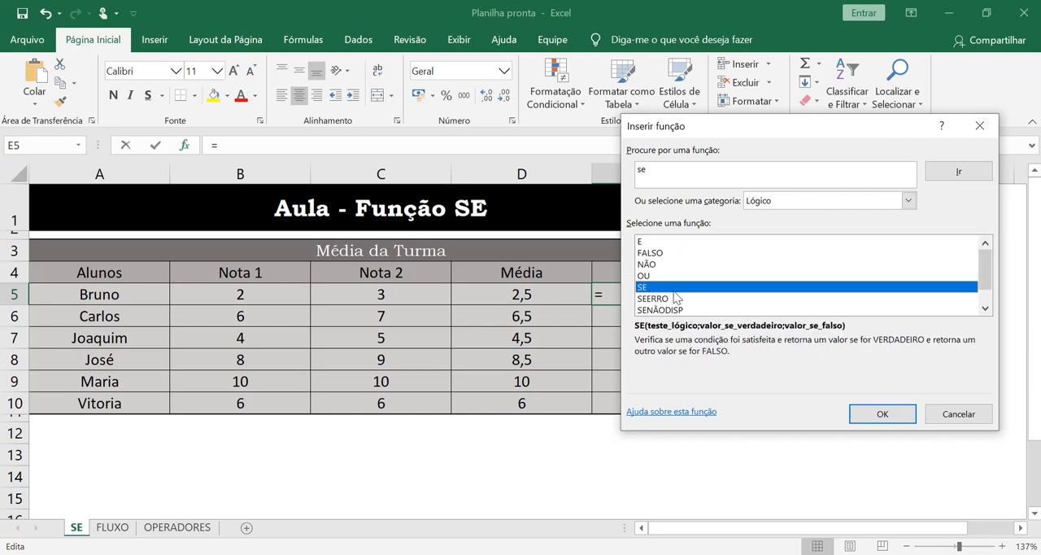
left_click(881, 413)
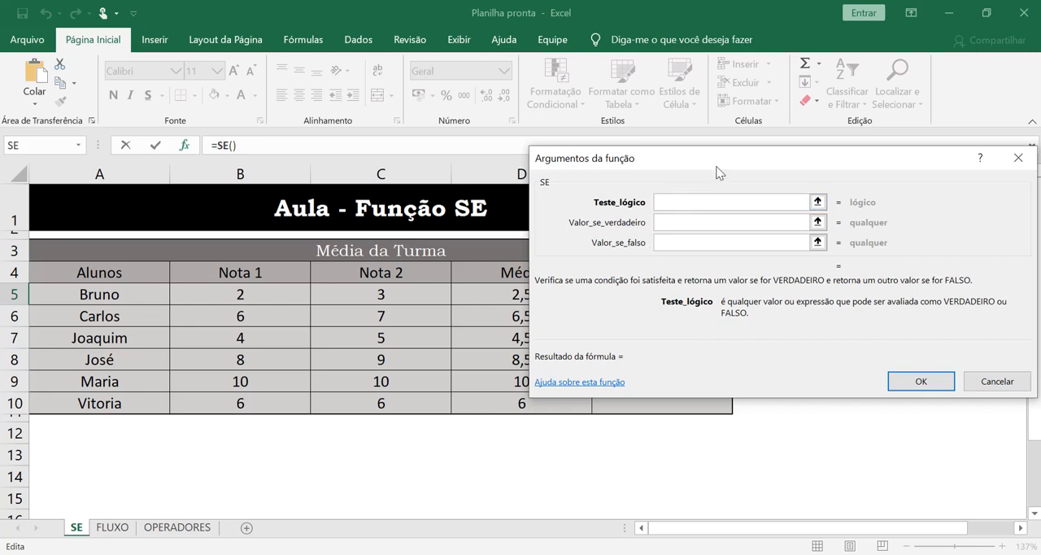
Step: Set the logical test of the SE function in E5 to D5>5
left_click_drag(717, 172, 430, 329)
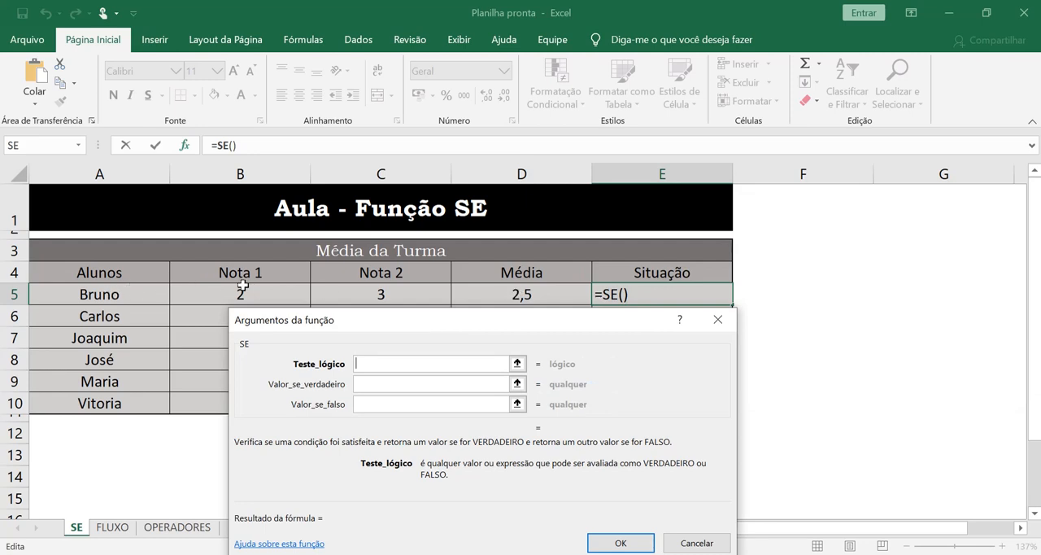
left_click(561, 291)
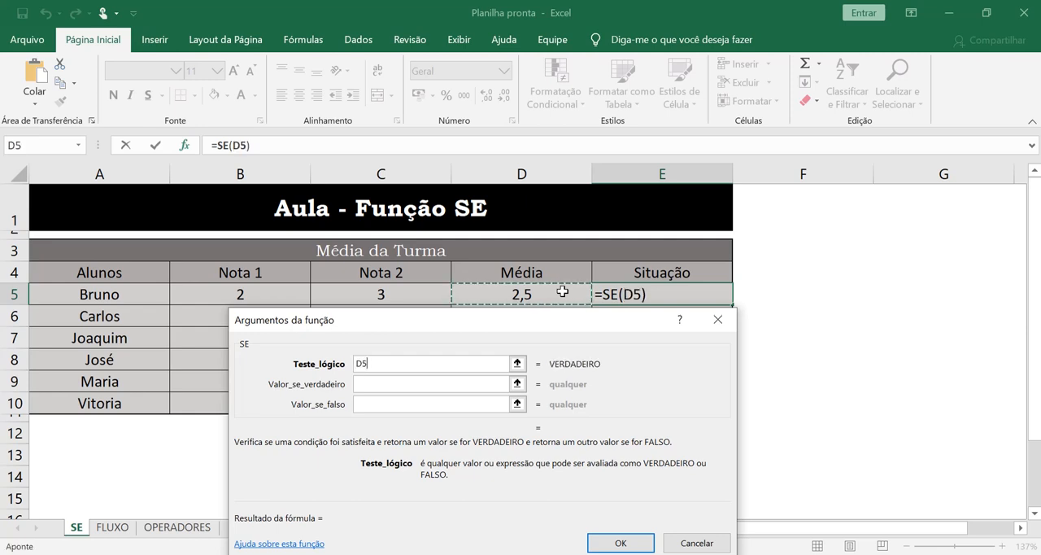
type(">5")
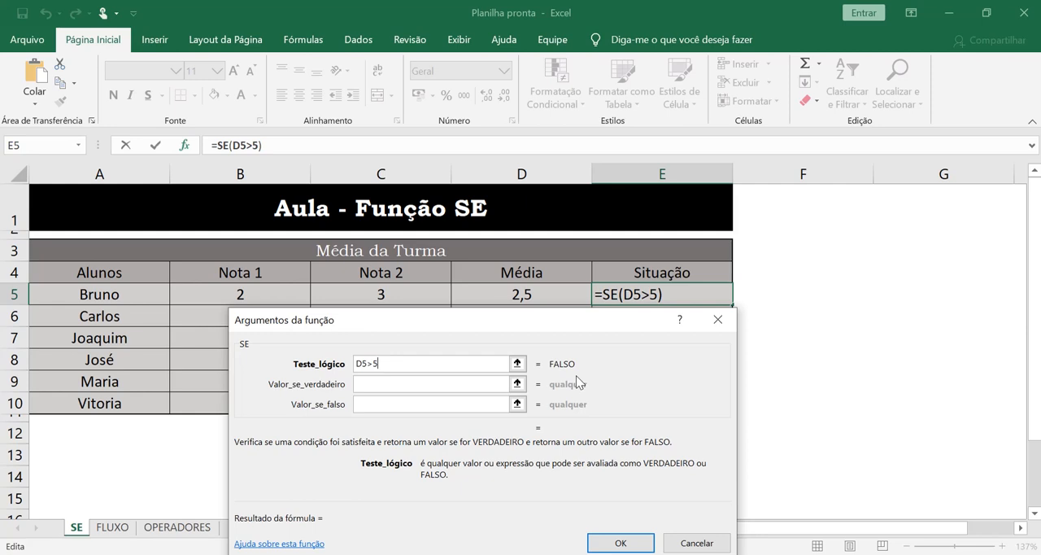
Step: Set the value if true to Aprovado and the value if false to Reprovado, and complete the SE formula in E5
left_click(474, 383)
left_click(476, 404)
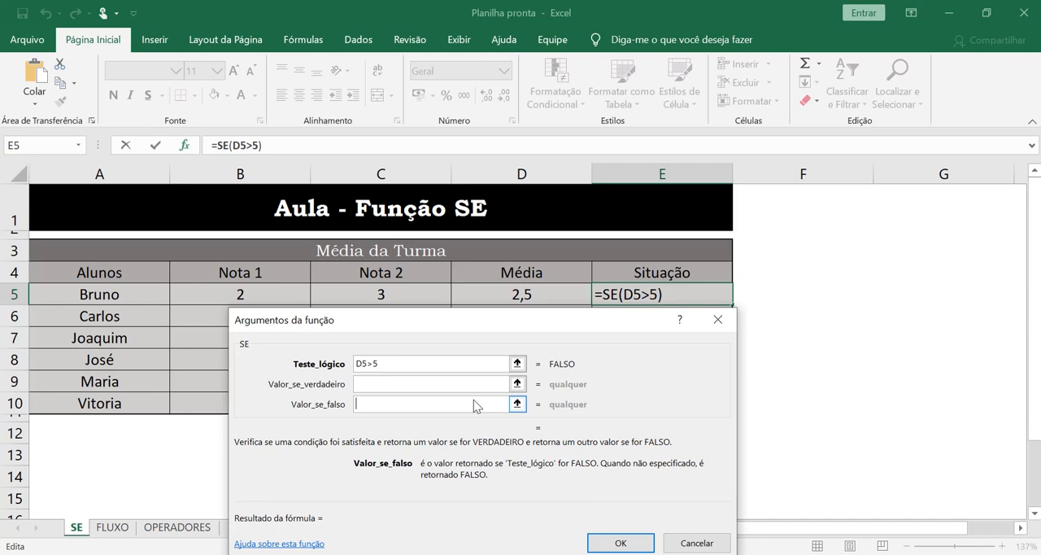
left_click(390, 385)
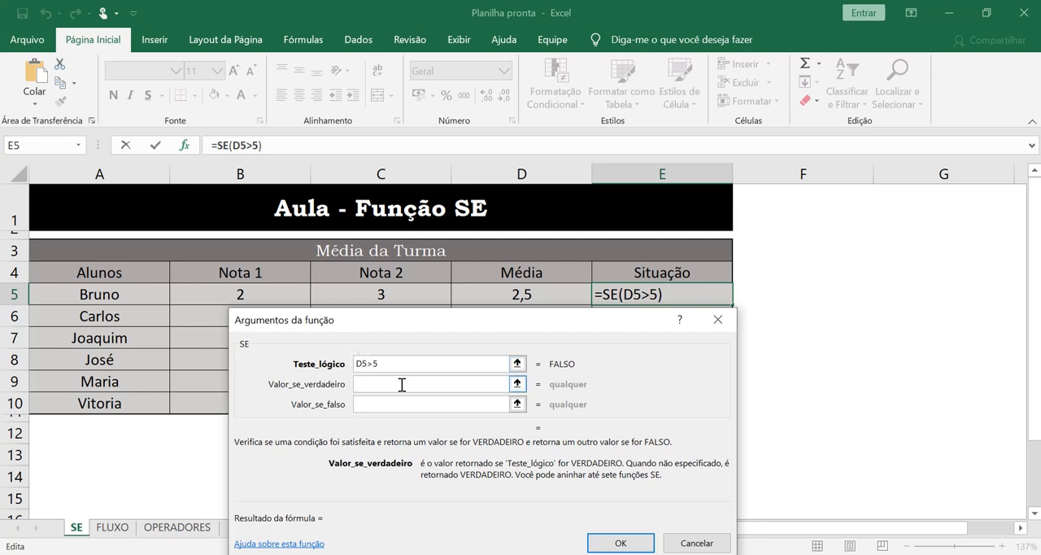
type("Apr")
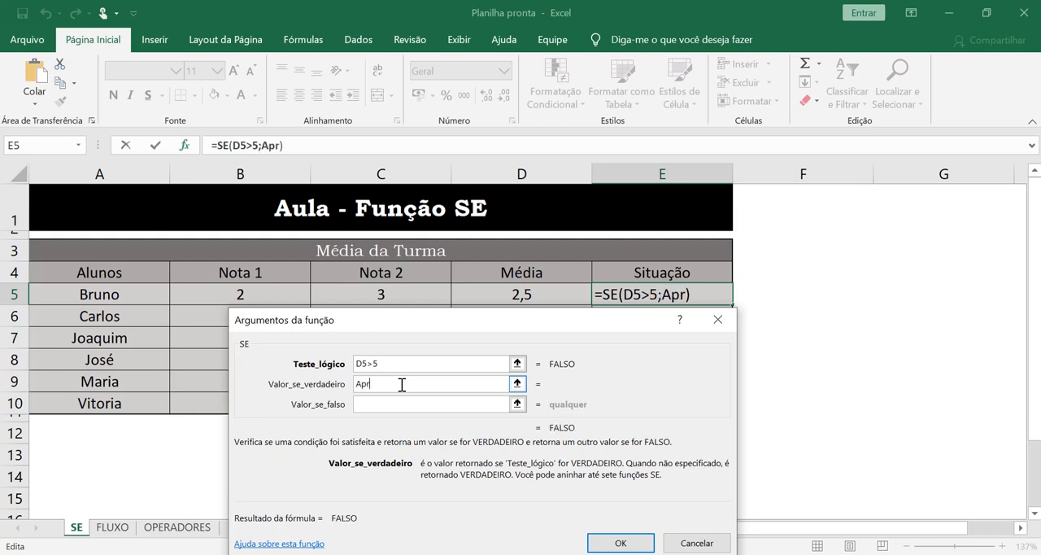
type("ovado")
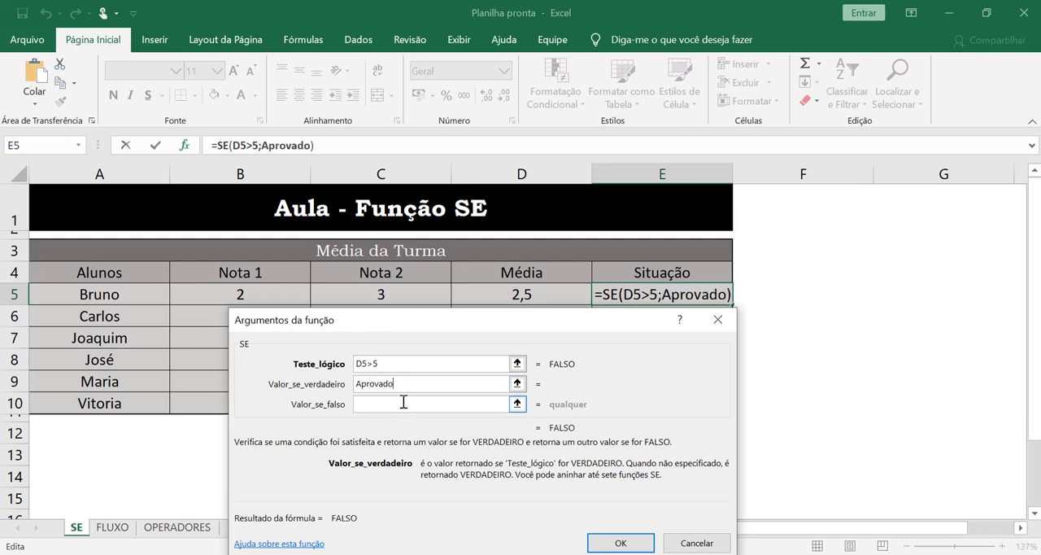
left_click(405, 403)
type("R")
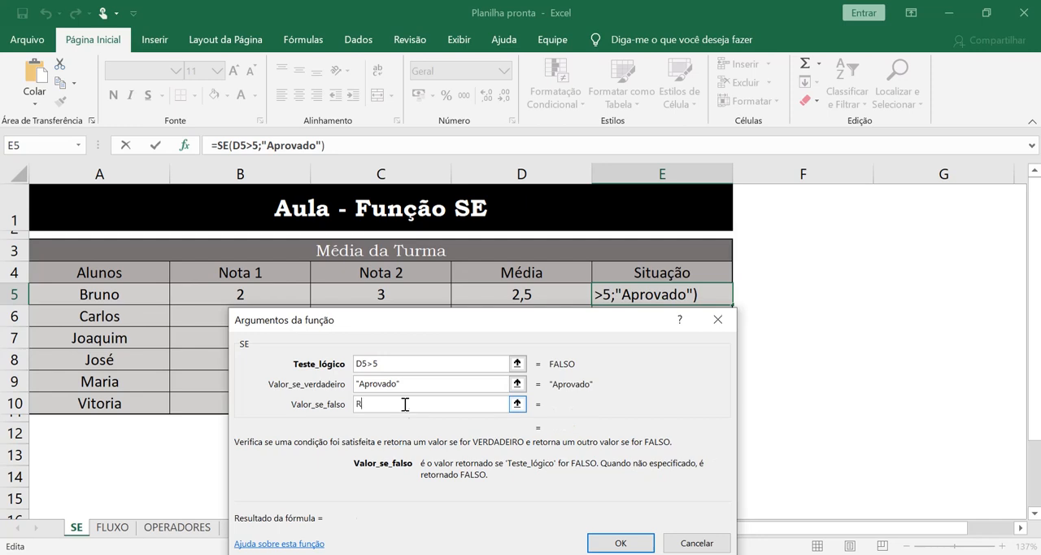
type("eprovado")
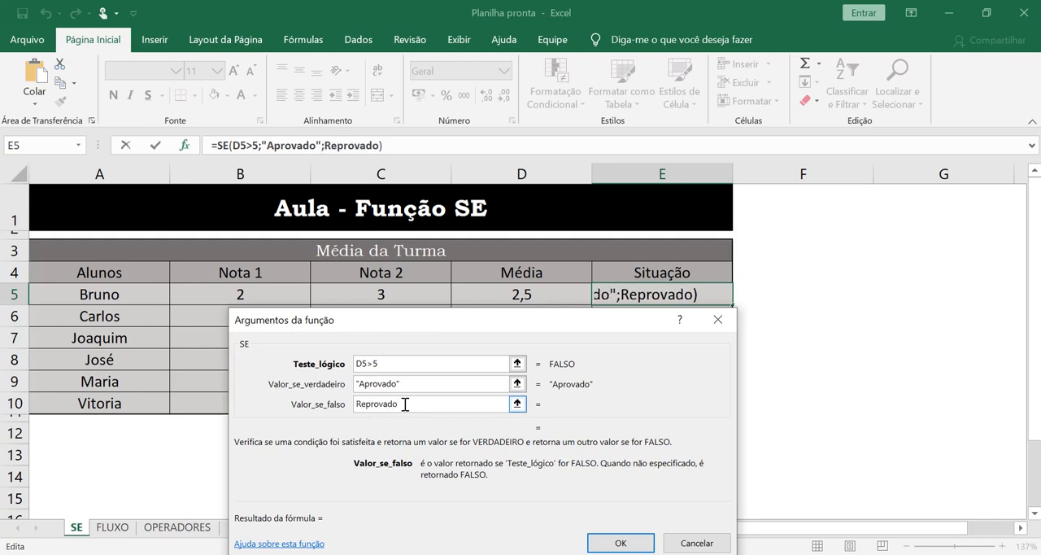
left_click(621, 543)
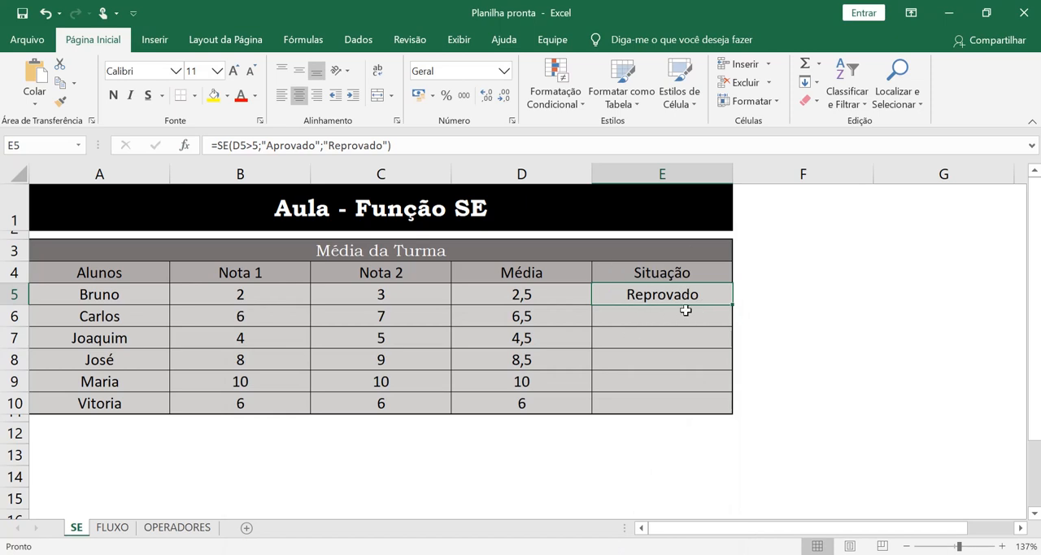
Step: Change the Nota 1 grade in B5 to 10 to test the Situação formula
left_click(281, 288)
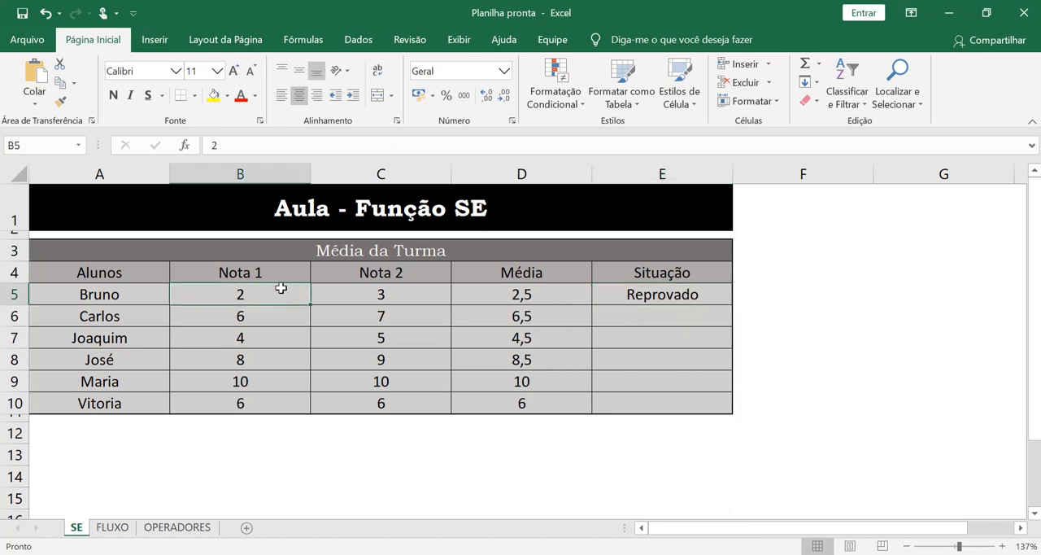
type("10")
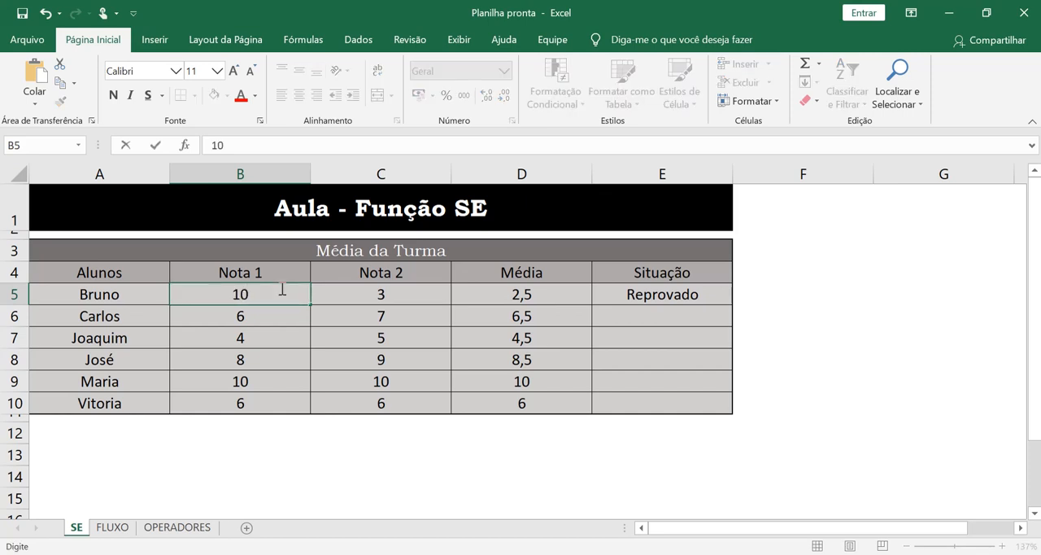
key("Return")
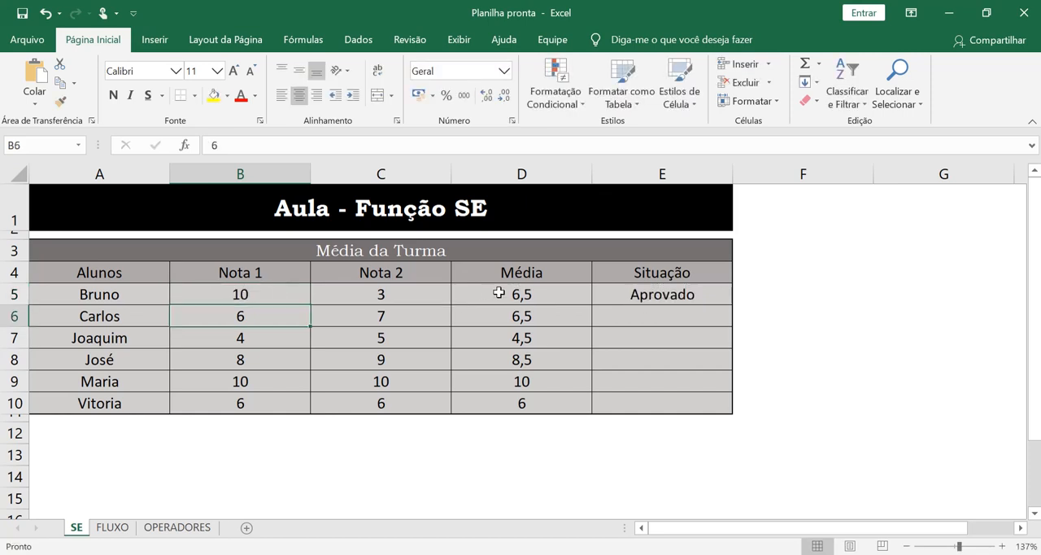
Step: Examine the logical test and the value-if-true argument in the SE formula in E5
double_click(697, 293)
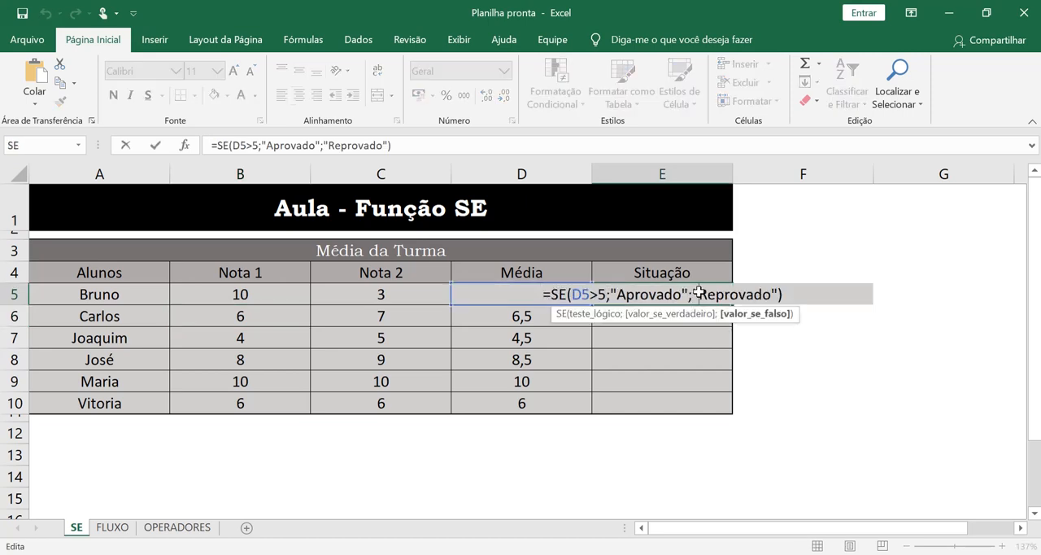
left_click(572, 294)
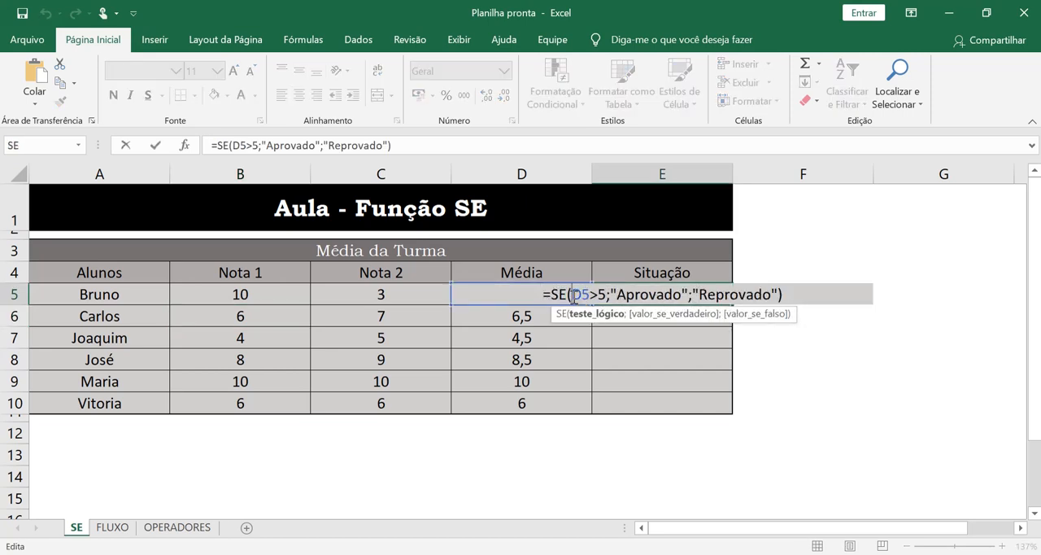
left_click(606, 296)
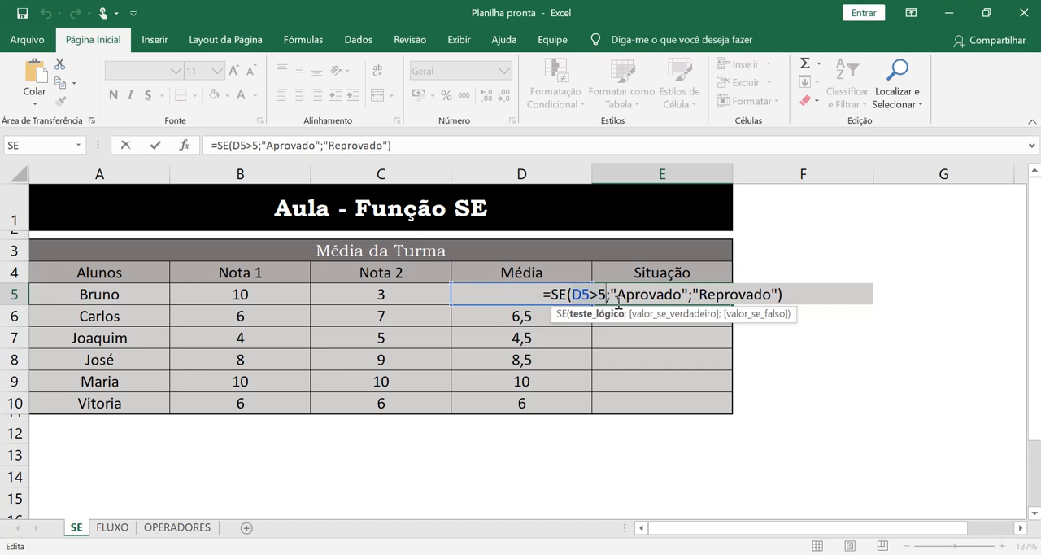
left_click(636, 297)
Step: Set the Nota 1 grade in B5 back to 2
left_click(282, 297)
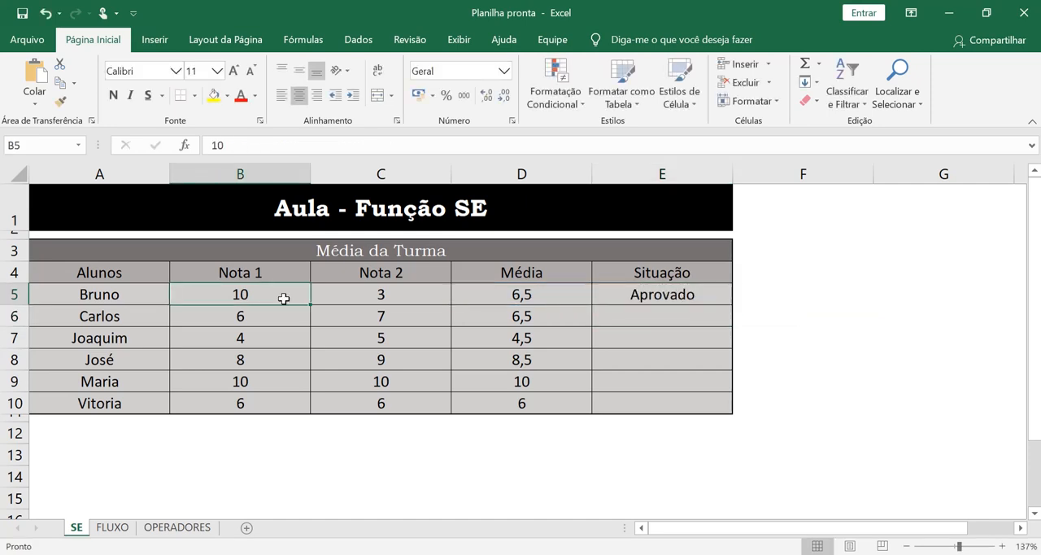
type("2")
key("Return")
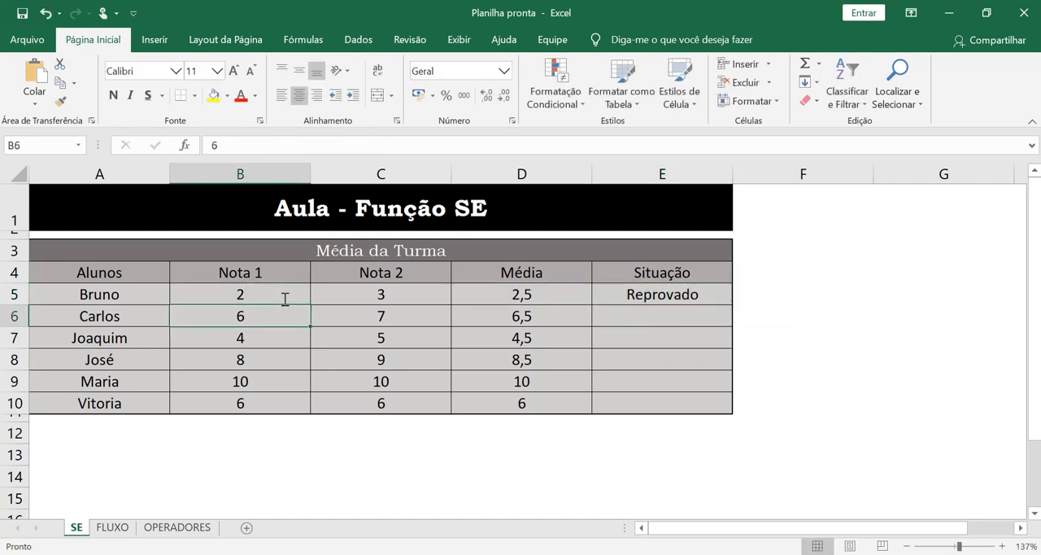
Step: Insert the SE function from the Lógico category into E6
left_click(714, 319)
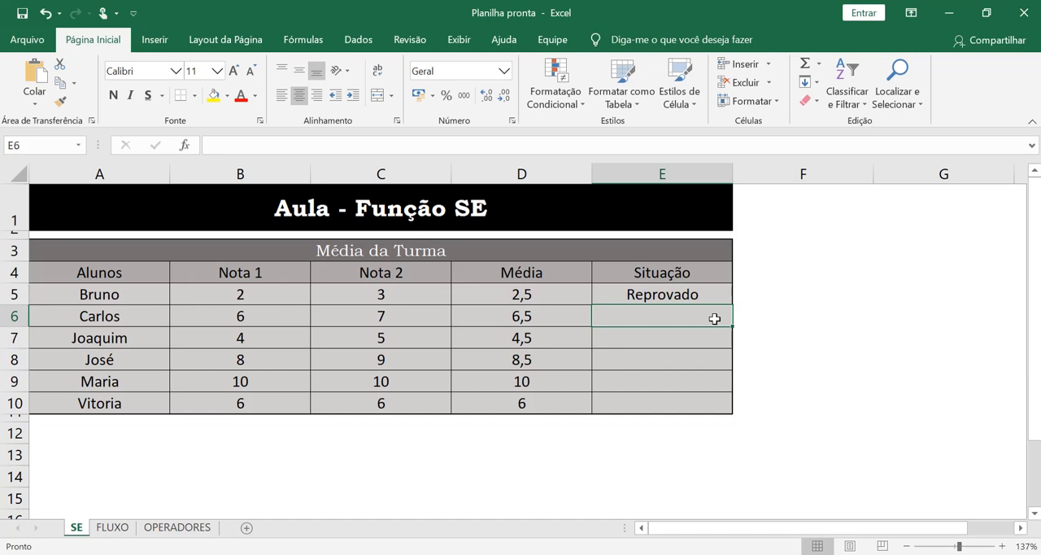
left_click(188, 146)
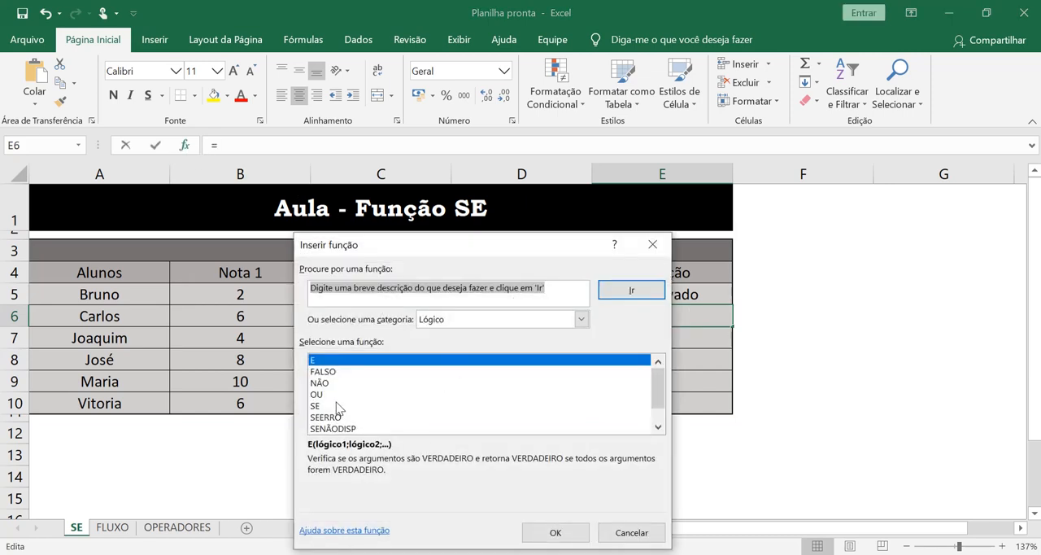
left_click(340, 406)
left_click(569, 530)
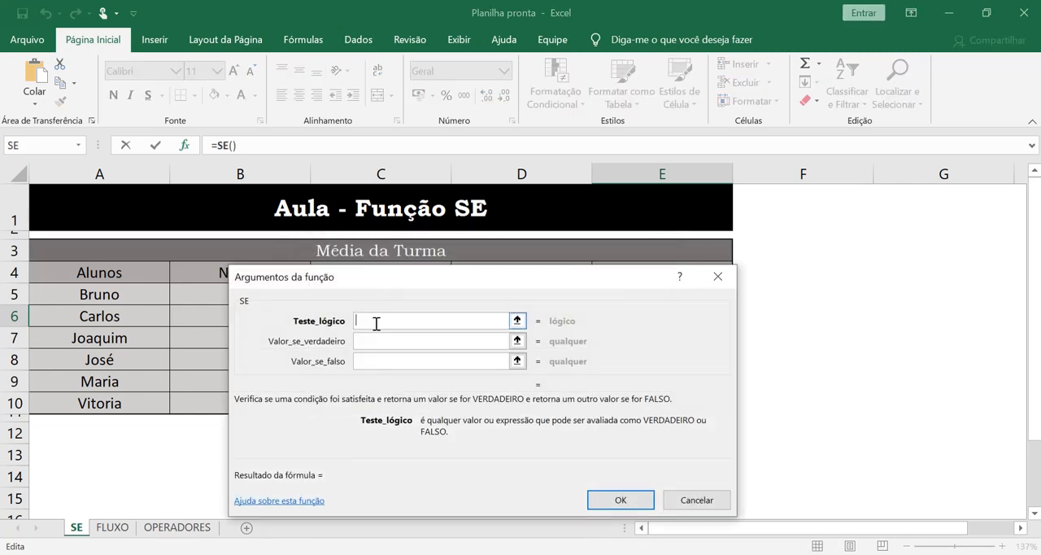
Step: Set the logical test of the SE function in E6 to D6>5
left_click_drag(567, 273, 637, 345)
left_click(550, 311)
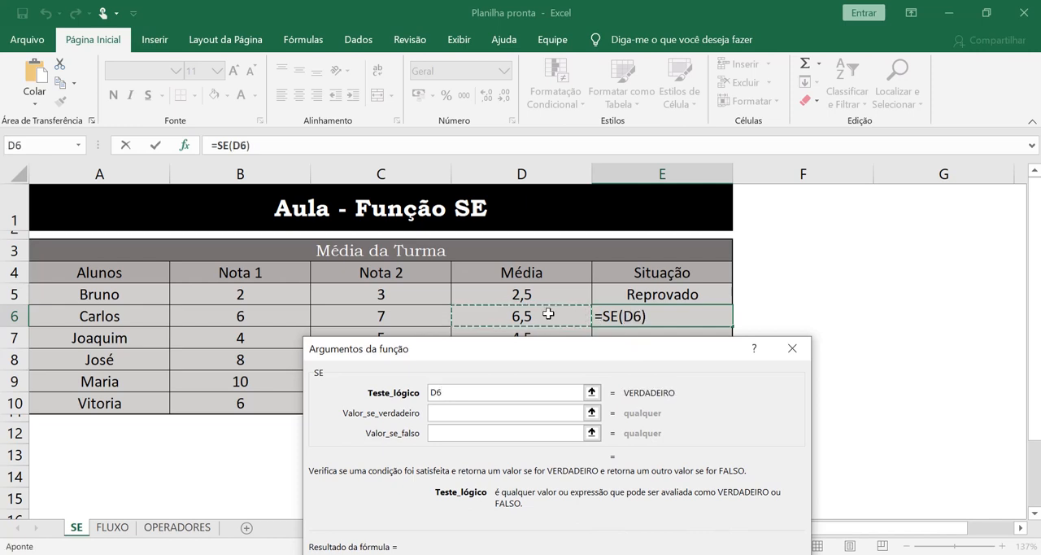
type(">5")
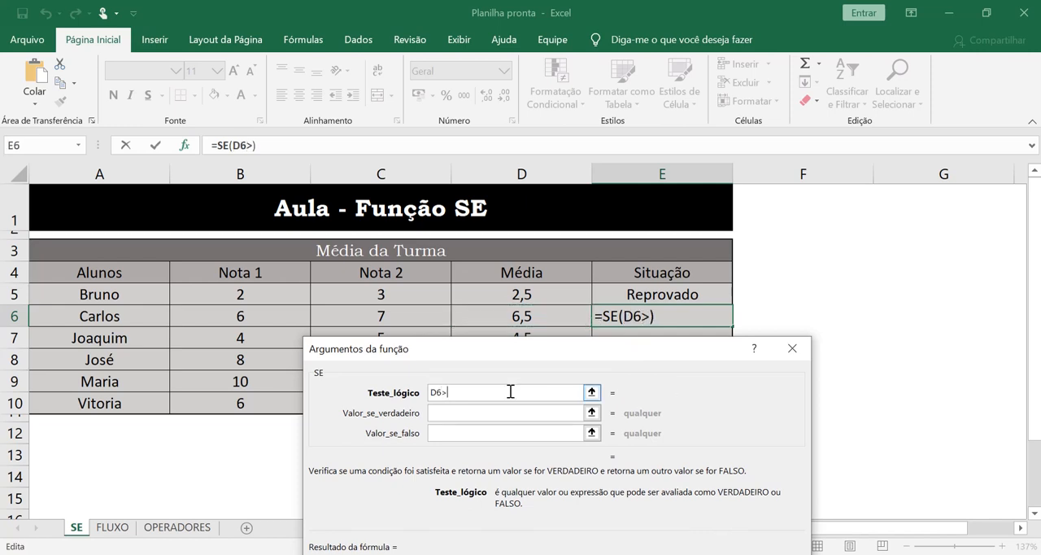
Step: Set the value if true to Aprovado and the value if false to Reprovado for the SE function in E6
left_click(517, 413)
type("A")
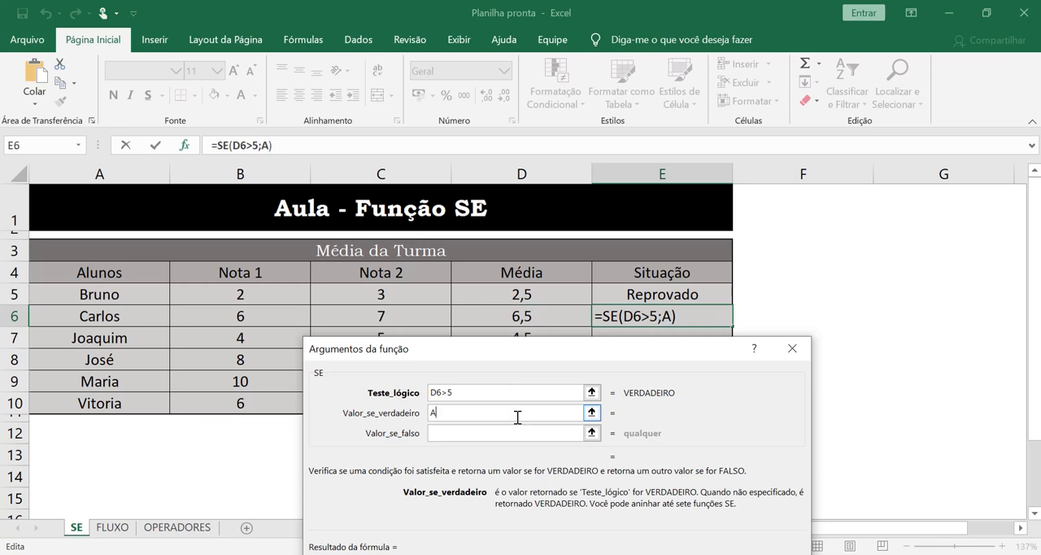
type("provado")
key("Tab")
type("R")
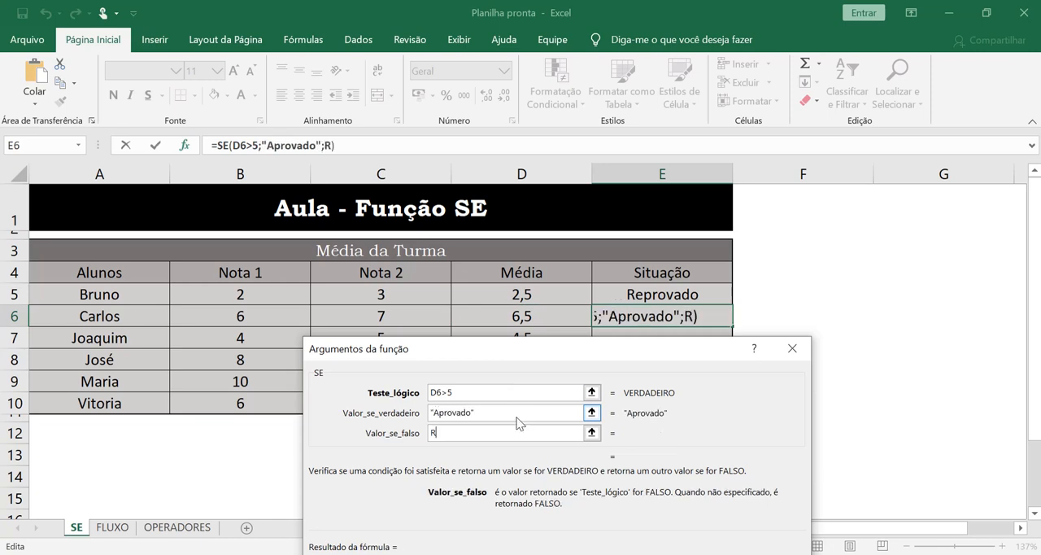
type("eprovado")
Step: Re-enter the logical test of the SE function in E6 as D6>5 and insert the completed formula
left_click(532, 398)
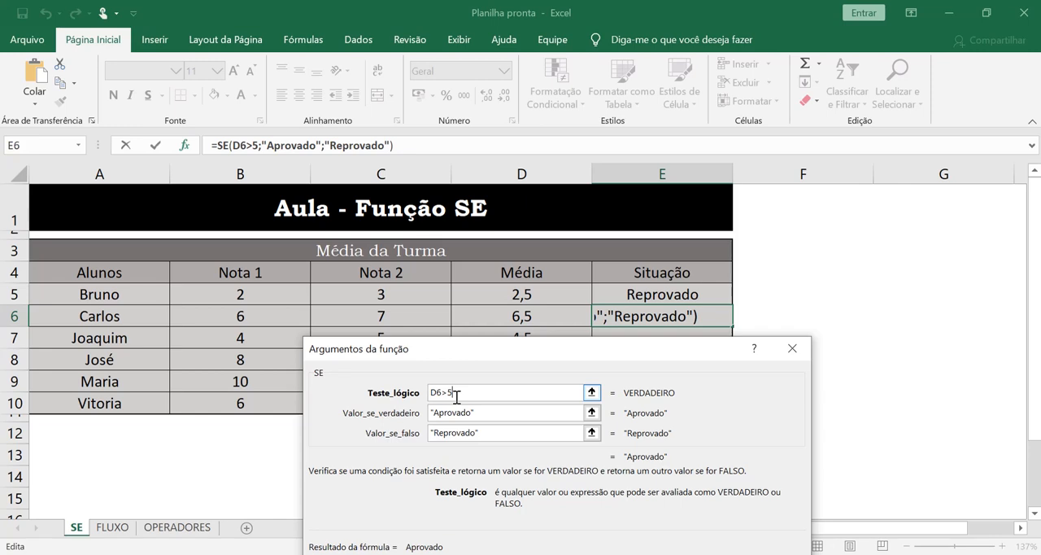
key("BackSpace")
key("BackSpace")
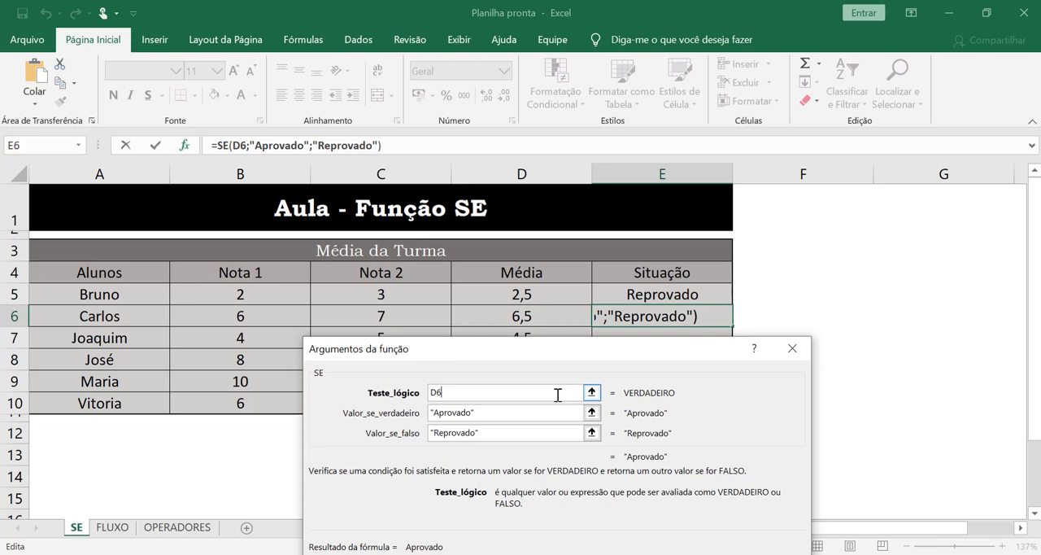
type(">")
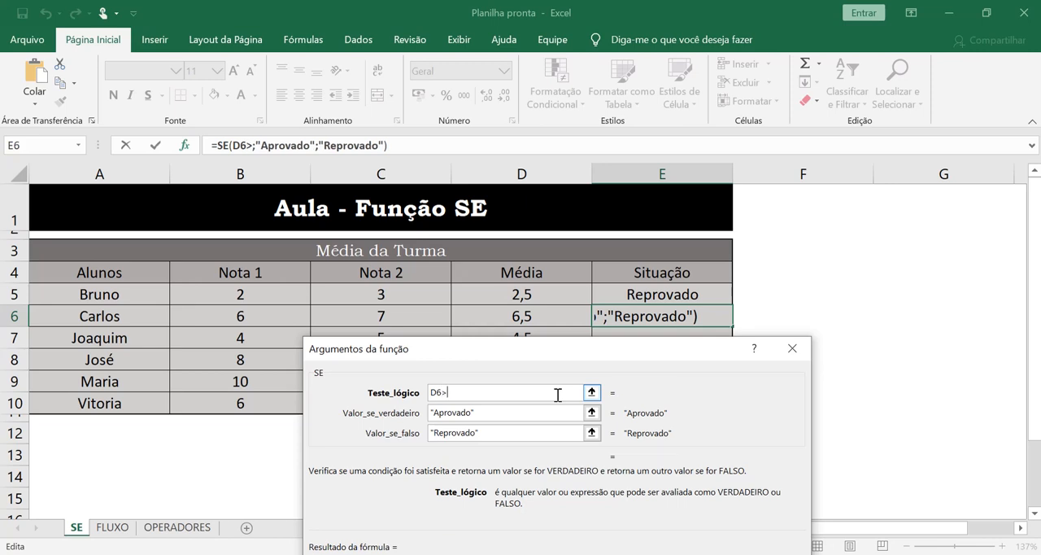
type("5")
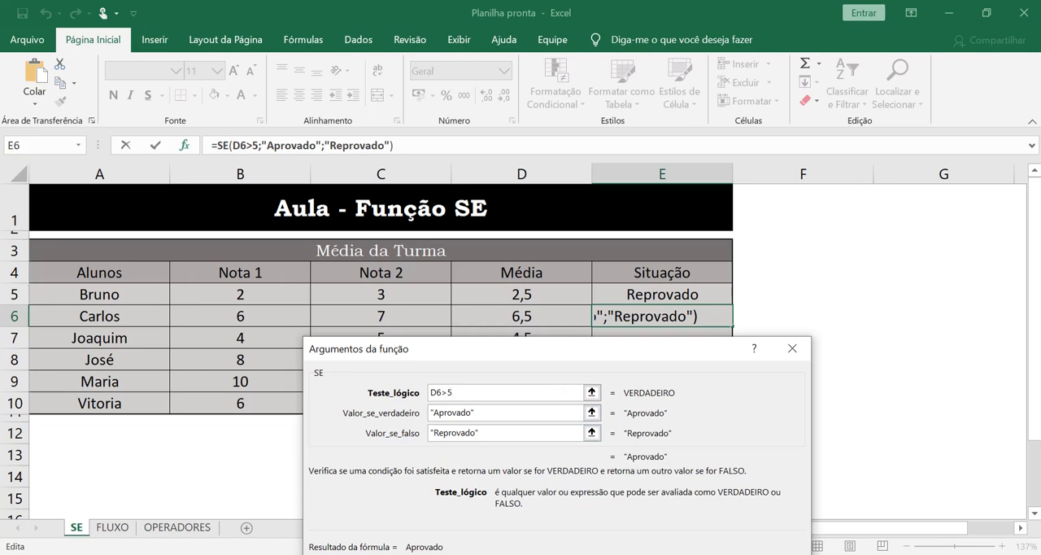
key("Return")
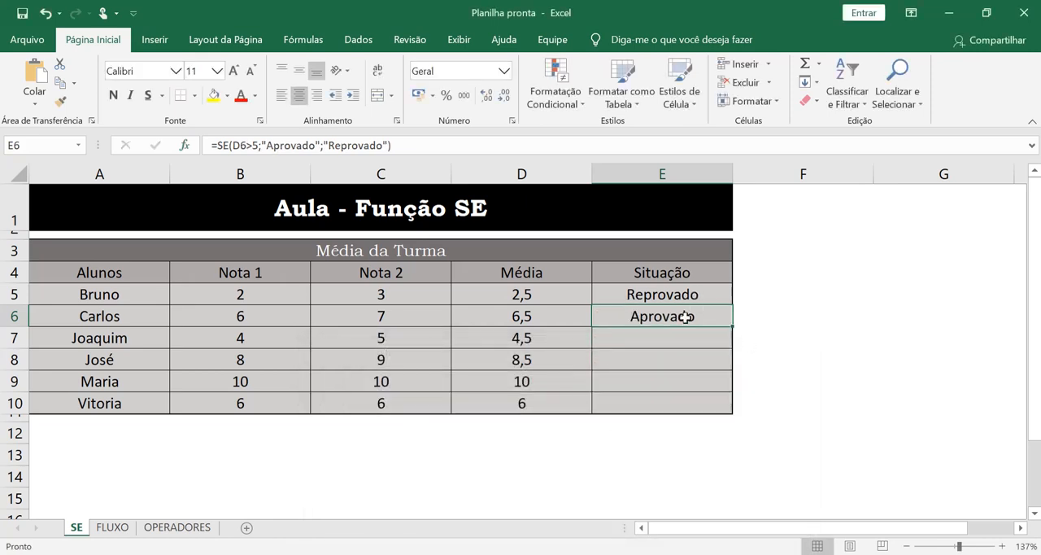
Step: Set the Nota 2 grade in C6 to 3 to test the SE formula, and restore it to 7
left_click(373, 315)
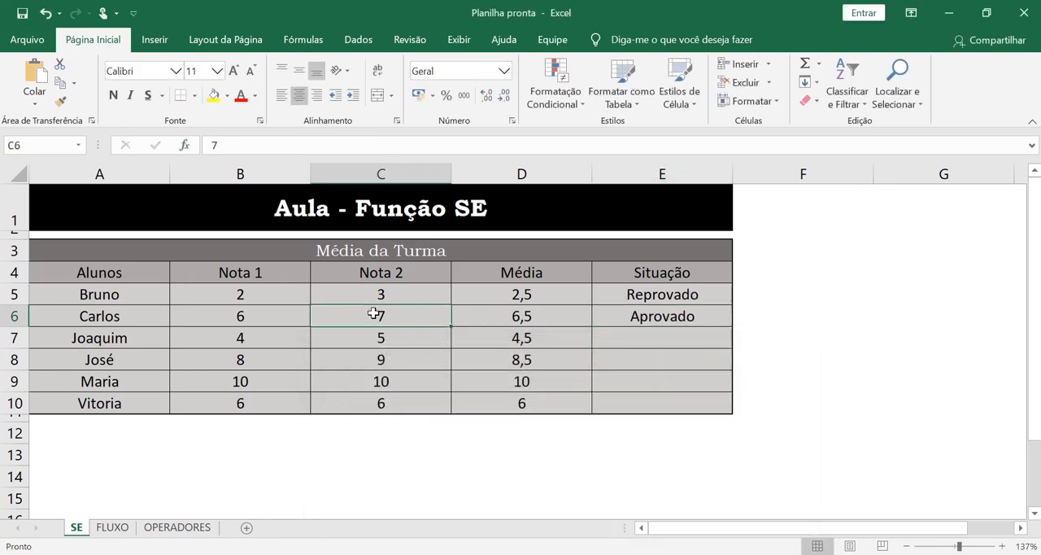
type("3")
key("Return")
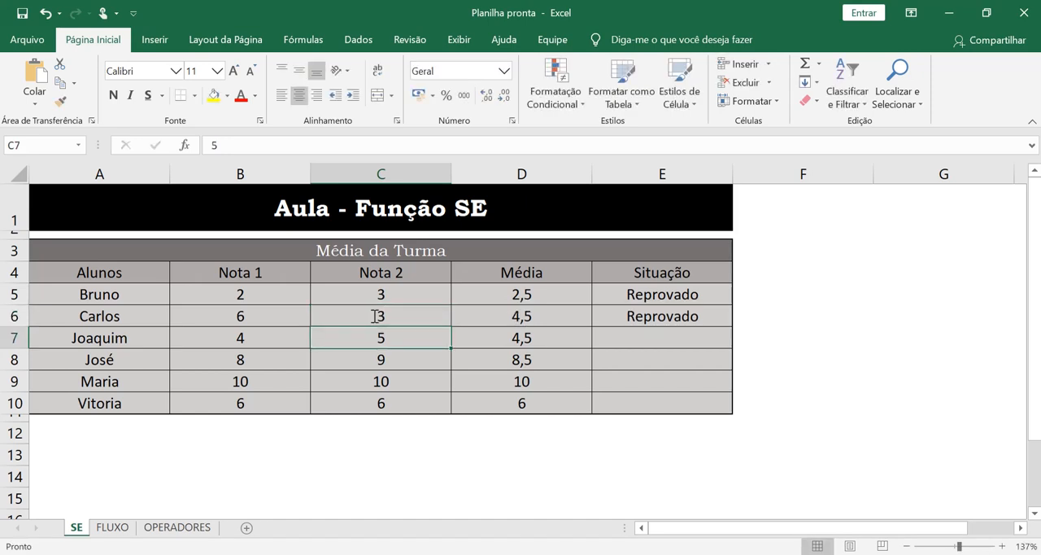
left_click(426, 323)
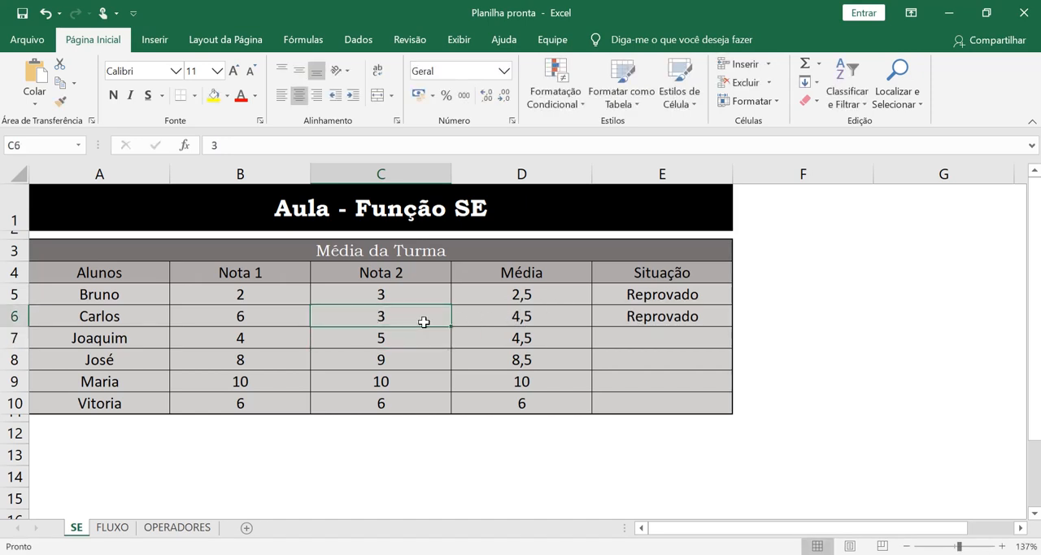
type("7")
key("Return")
Step: Write the formula =SE(D7>5;Aprovado;Reprovado) directly in E7
left_click(657, 339)
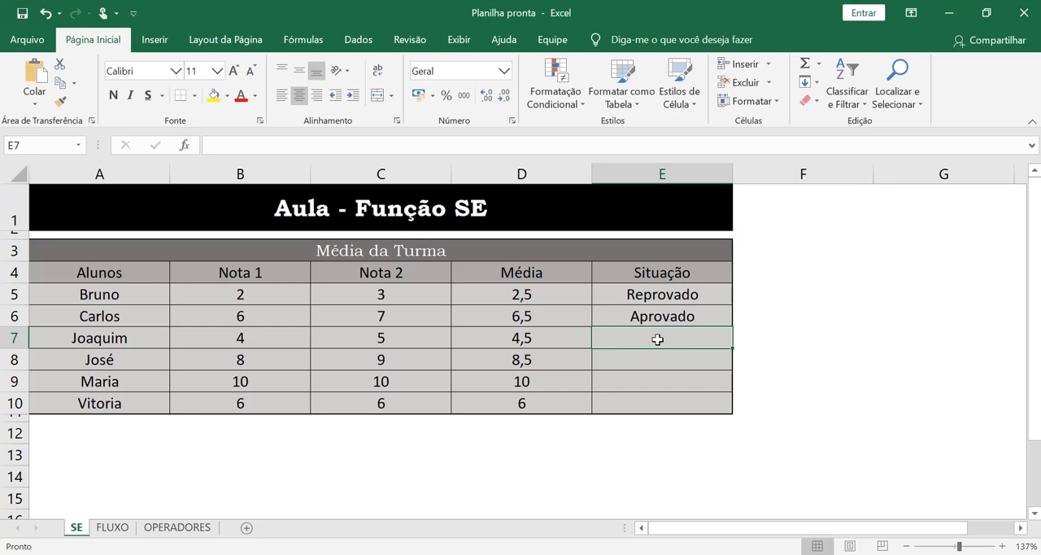
type("=se")
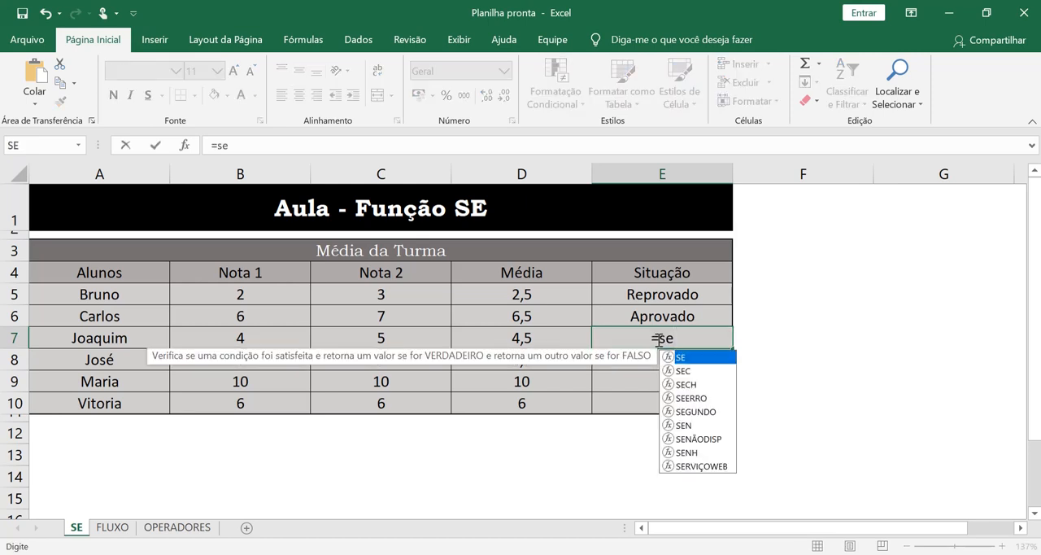
key("Tab")
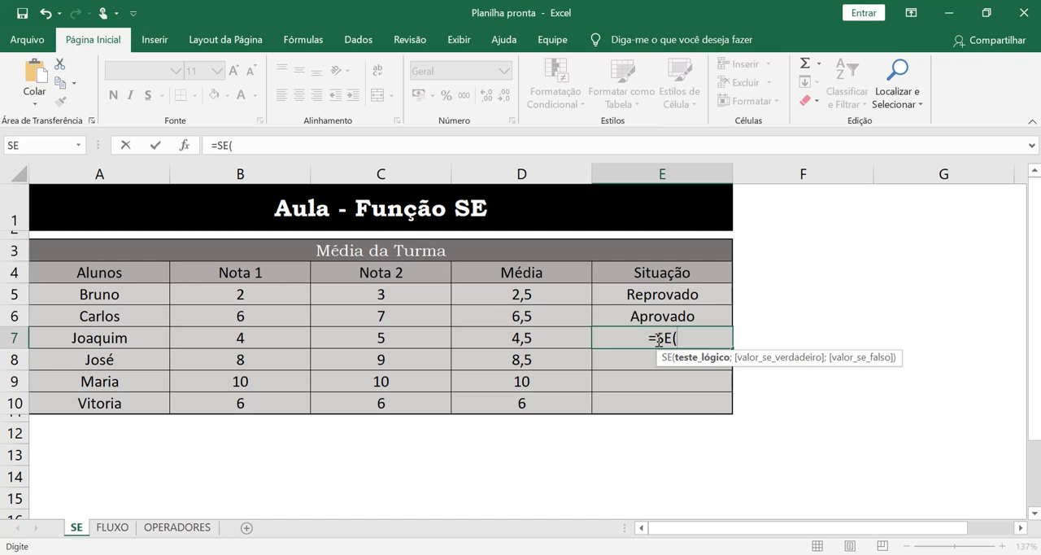
left_click(553, 341)
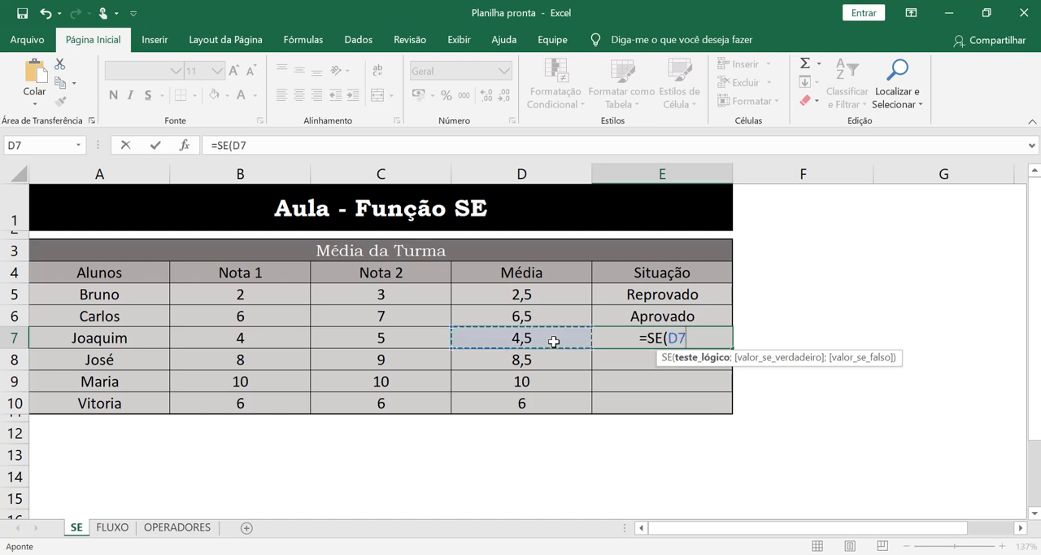
type(">5;")
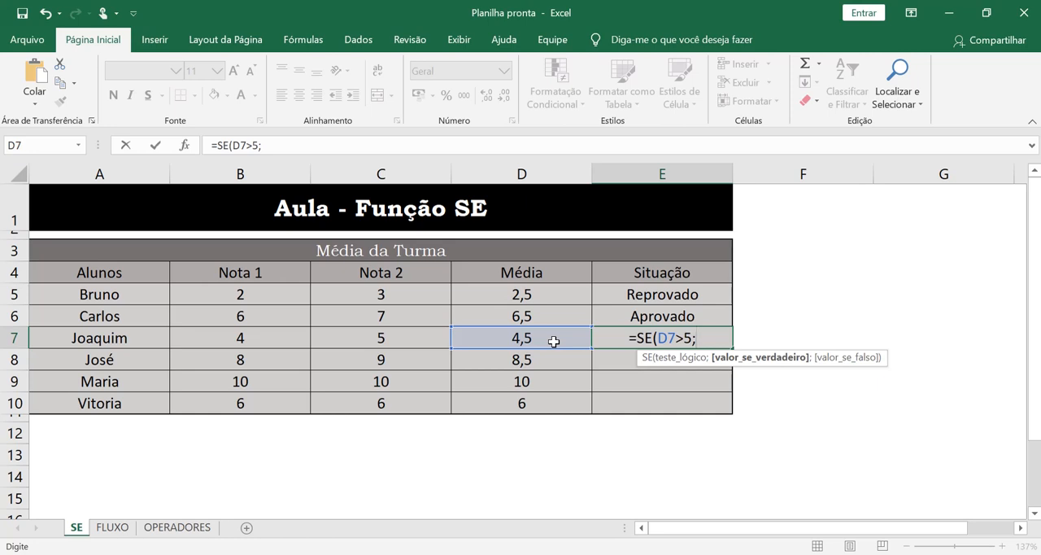
type("Aprovad")
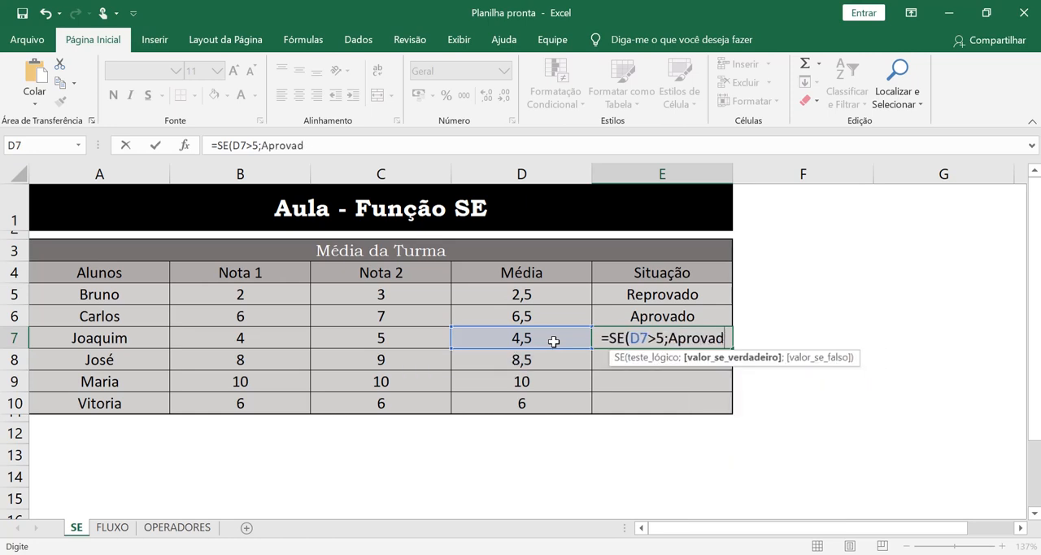
type("o;Repr")
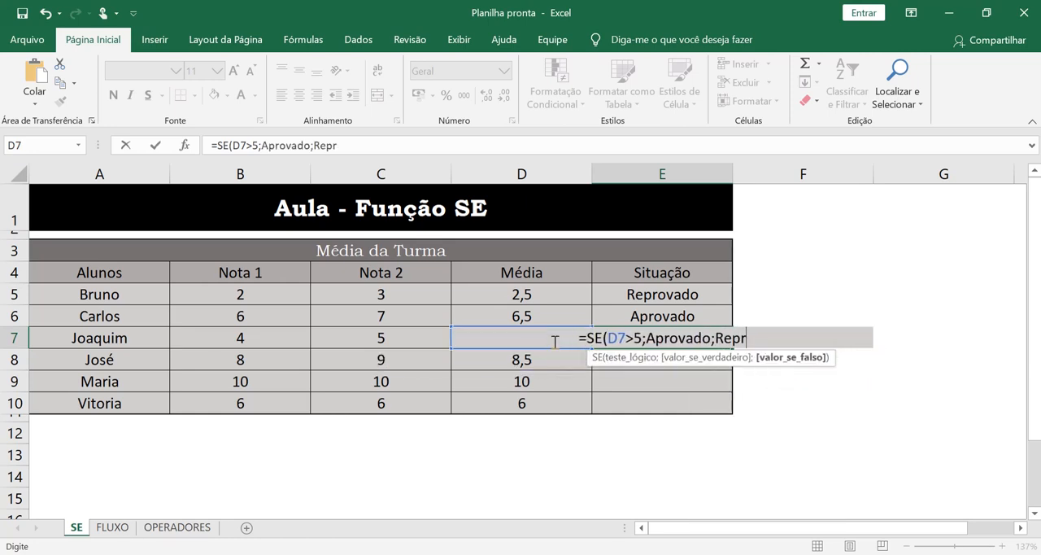
type("ovado)")
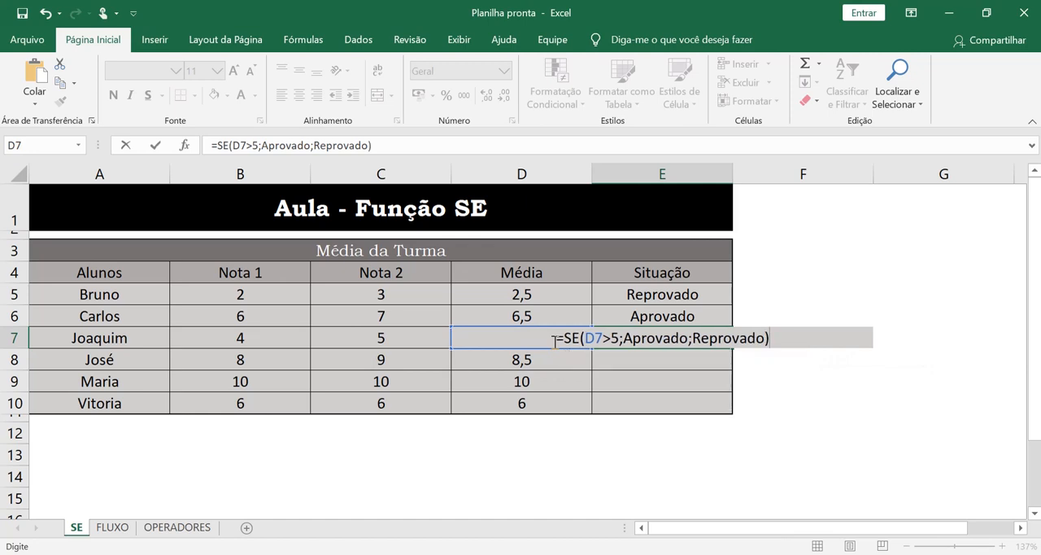
Step: Enclose Aprovado and Reprovado in double quotation marks in the E7 formula and commit it
left_click(625, 338)
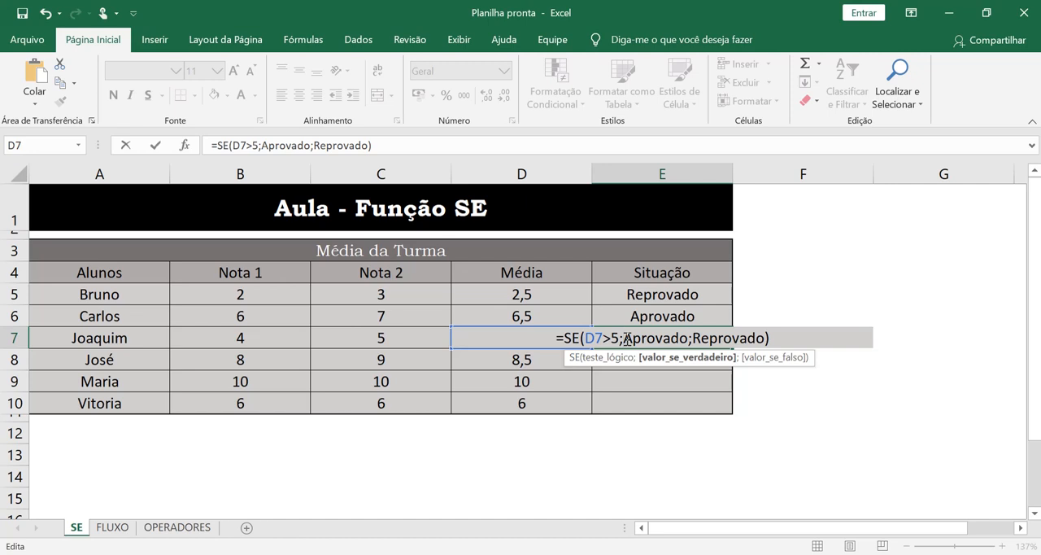
type("\"")
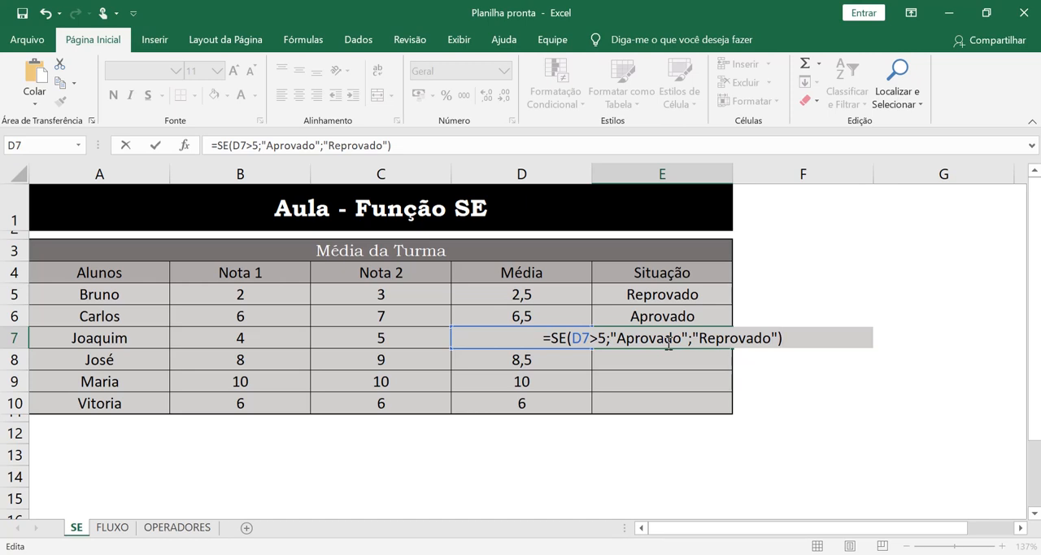
key("Return")
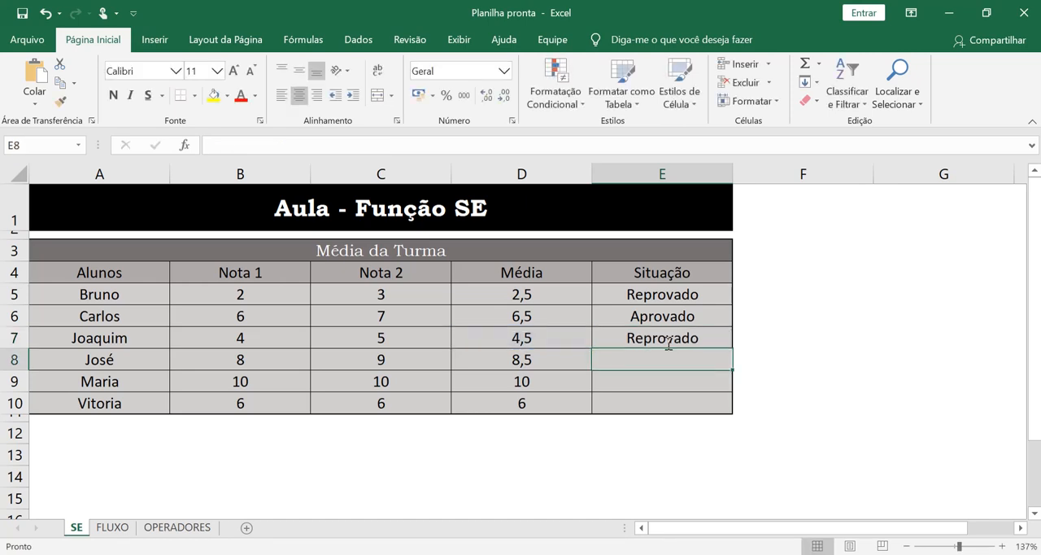
Step: Fill the SE formula from E7 down through E10 in the Situação column
left_click(667, 342)
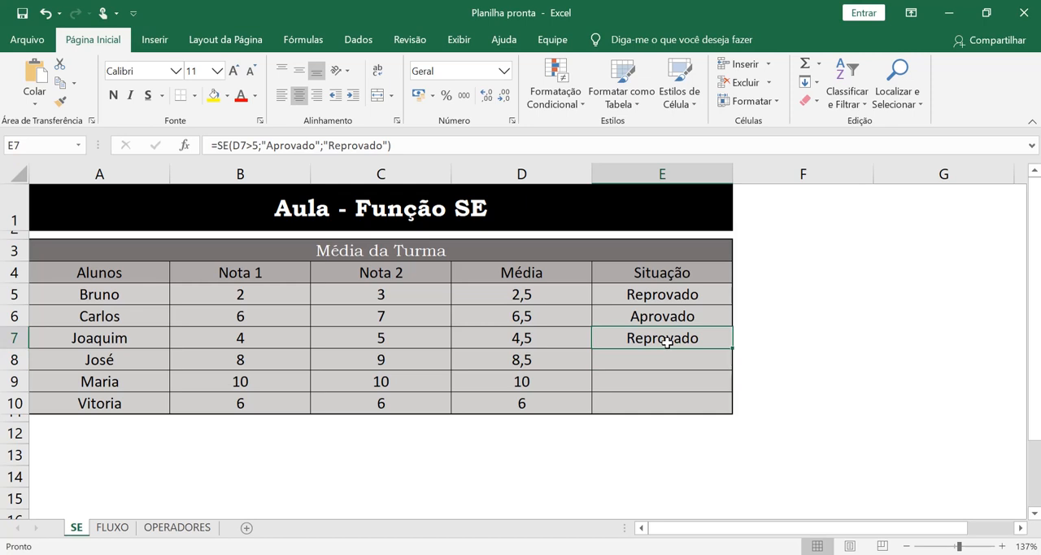
left_click_drag(732, 347, 728, 412)
left_click(716, 345)
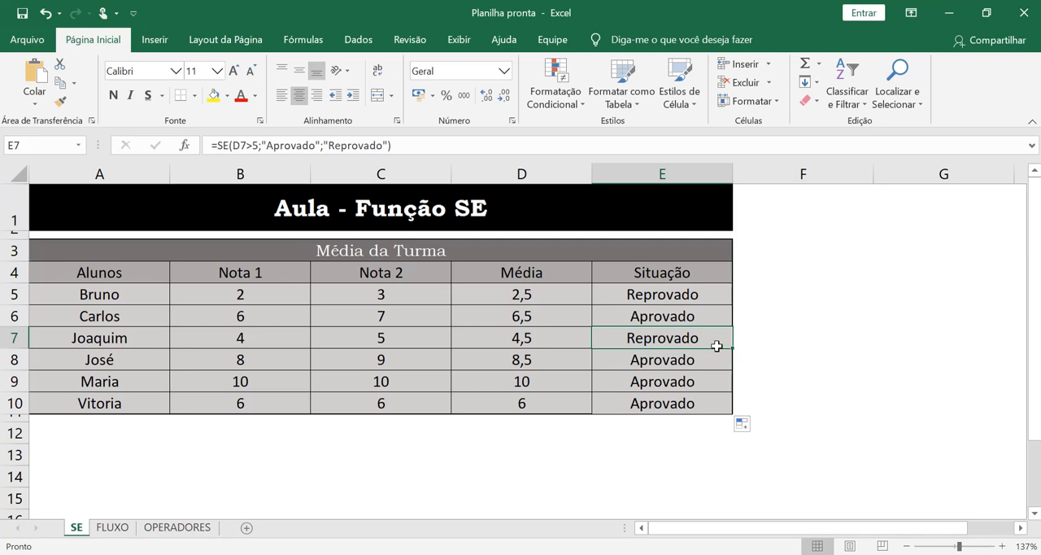
Step: Set both the Nota 1 grade in B5 and the Nota 2 grade in C5 to 5
left_click(260, 287)
type("5")
key("Tab")
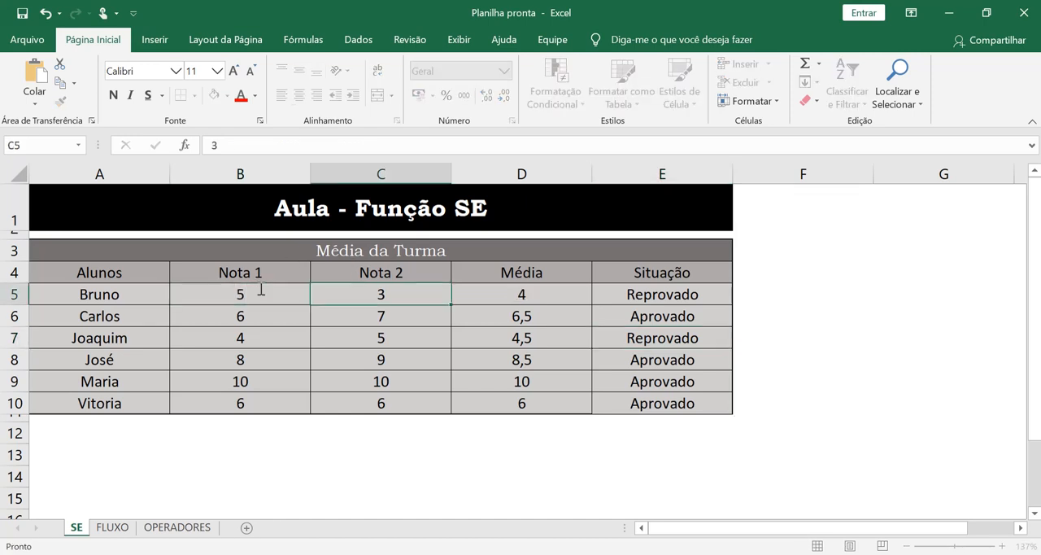
type("5")
key("Return")
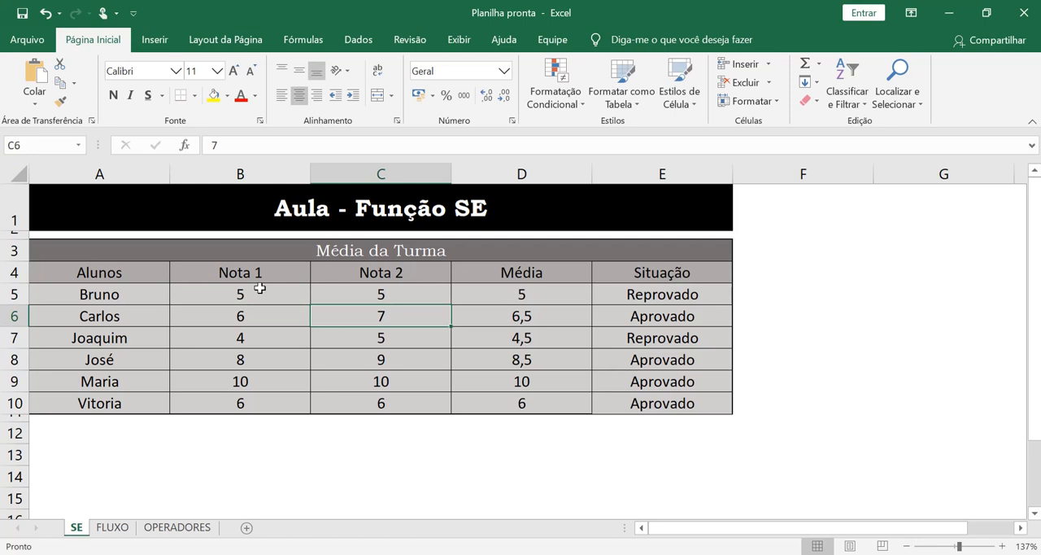
Step: Change the logical test of the SE formula in E5 to D5>=5
left_click(542, 288)
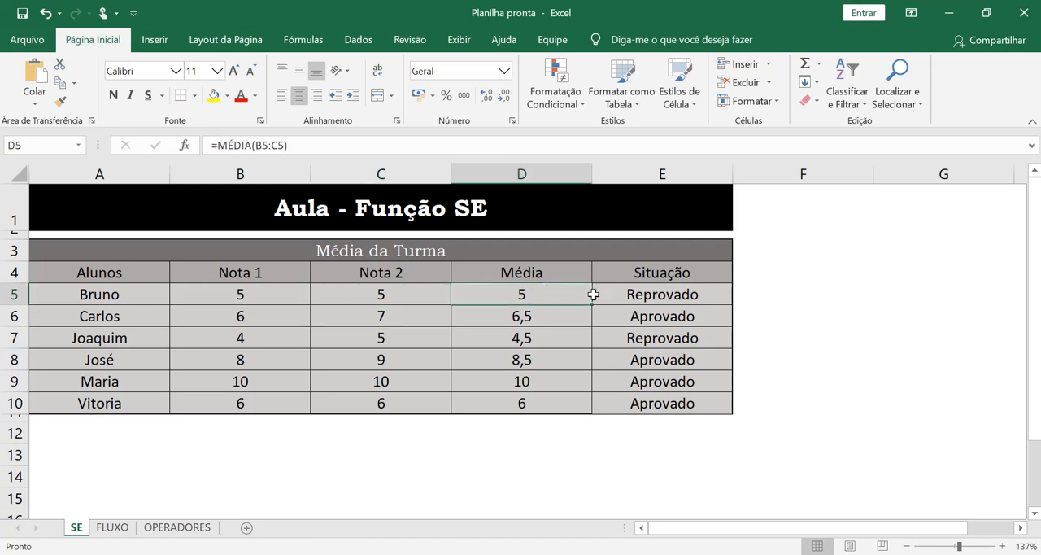
left_click(631, 301)
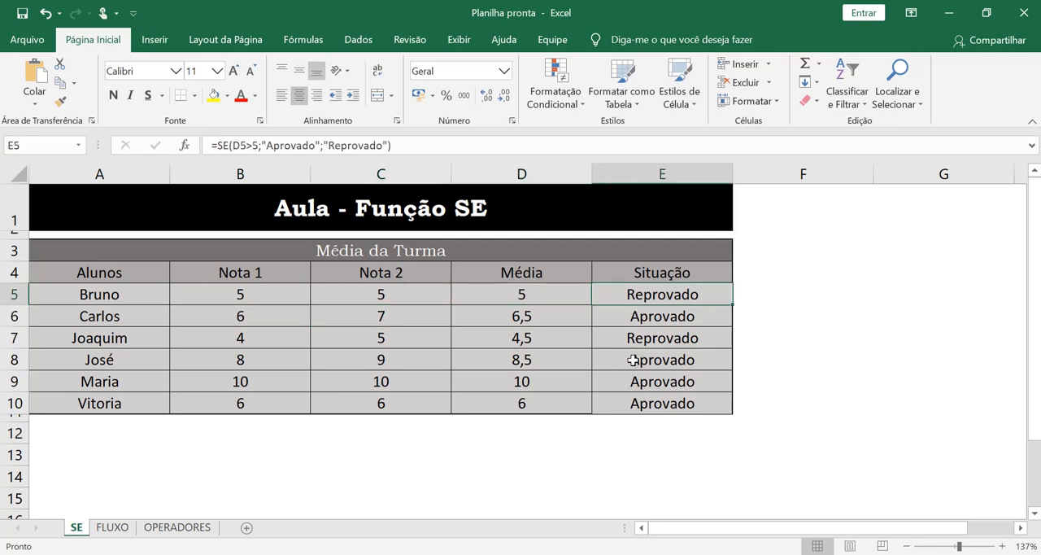
double_click(709, 296)
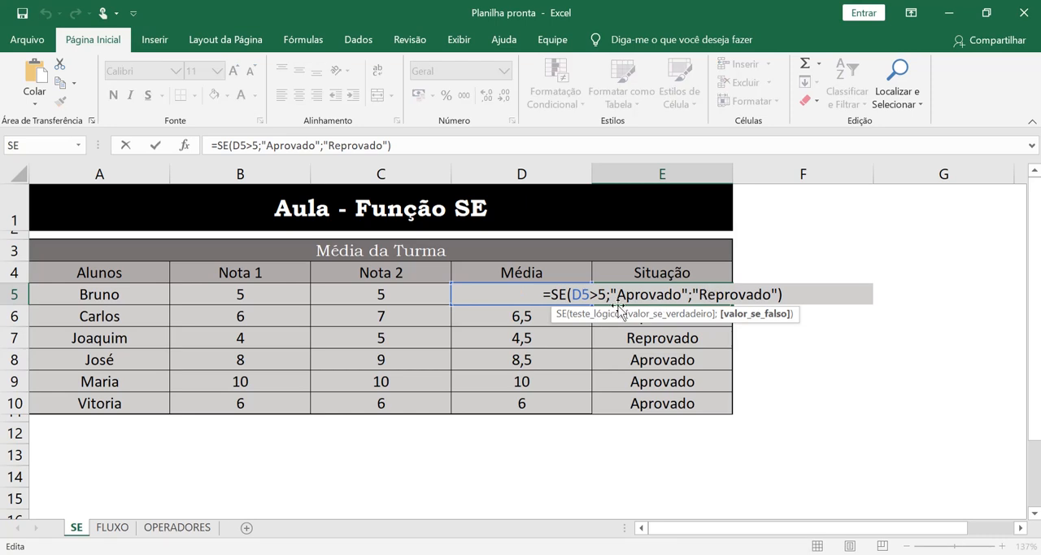
left_click(597, 294)
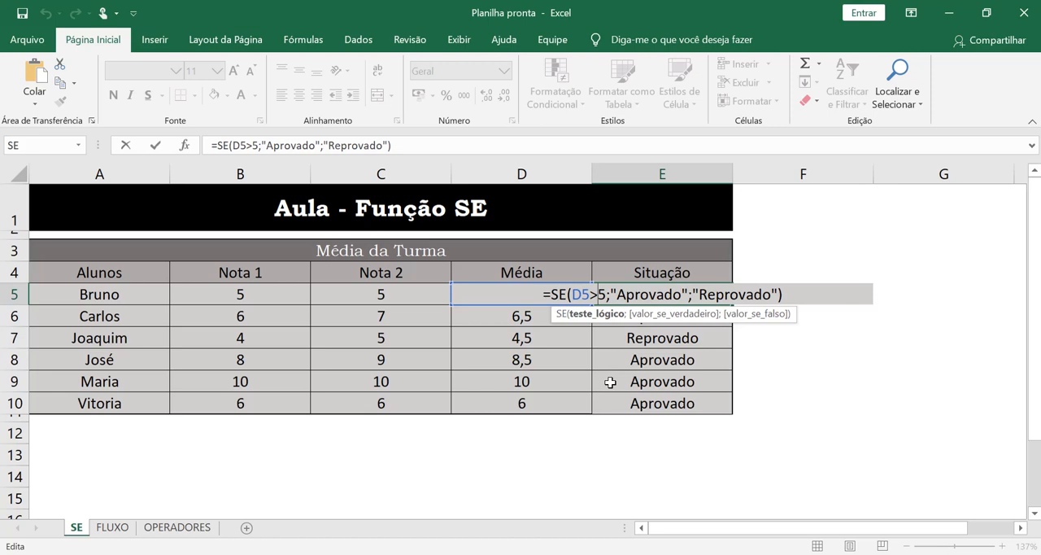
type("=")
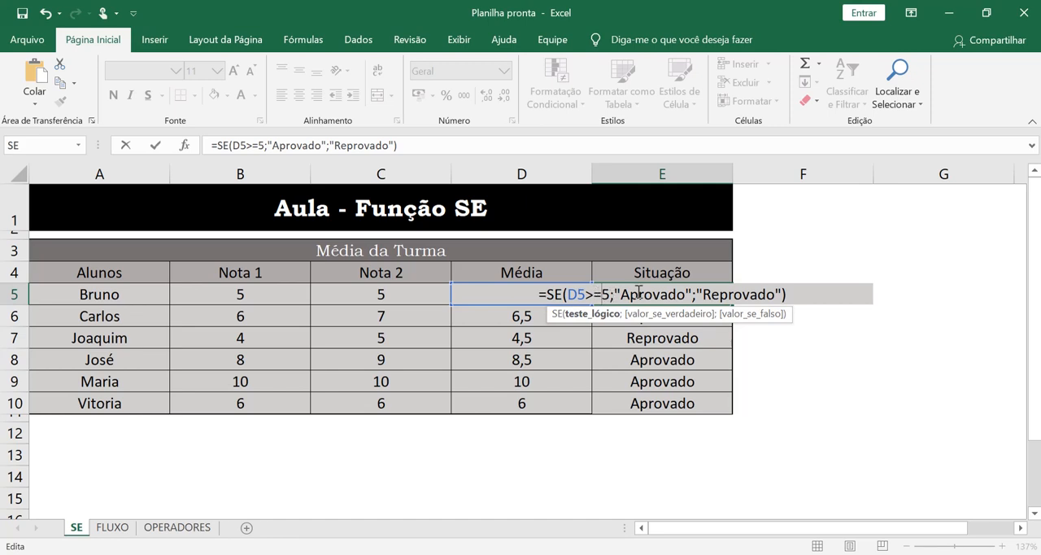
key("Return")
Step: Fill the SE formula from E5 down through E10 and open the formula in E5 for editing
left_click(701, 295)
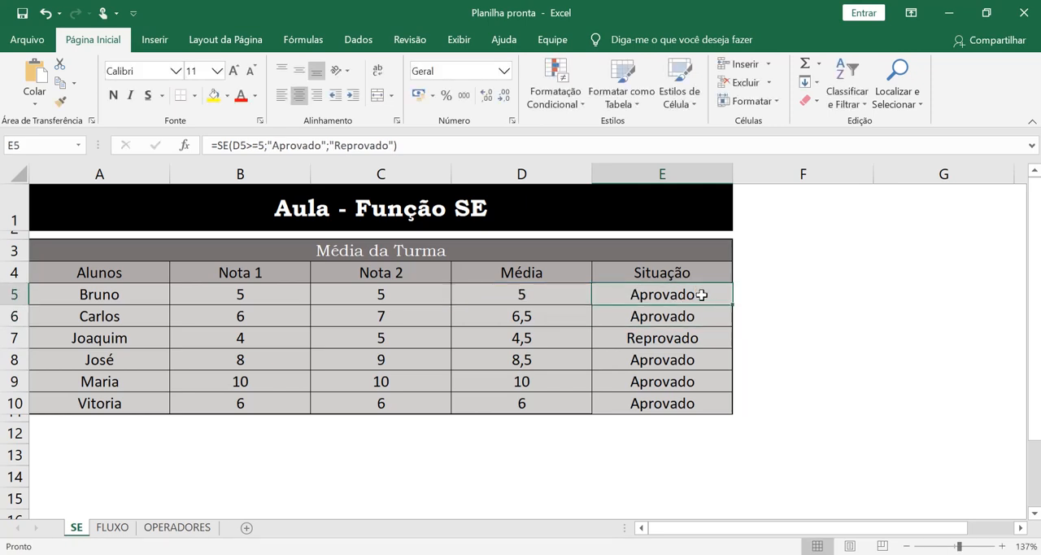
left_click_drag(732, 304, 737, 413)
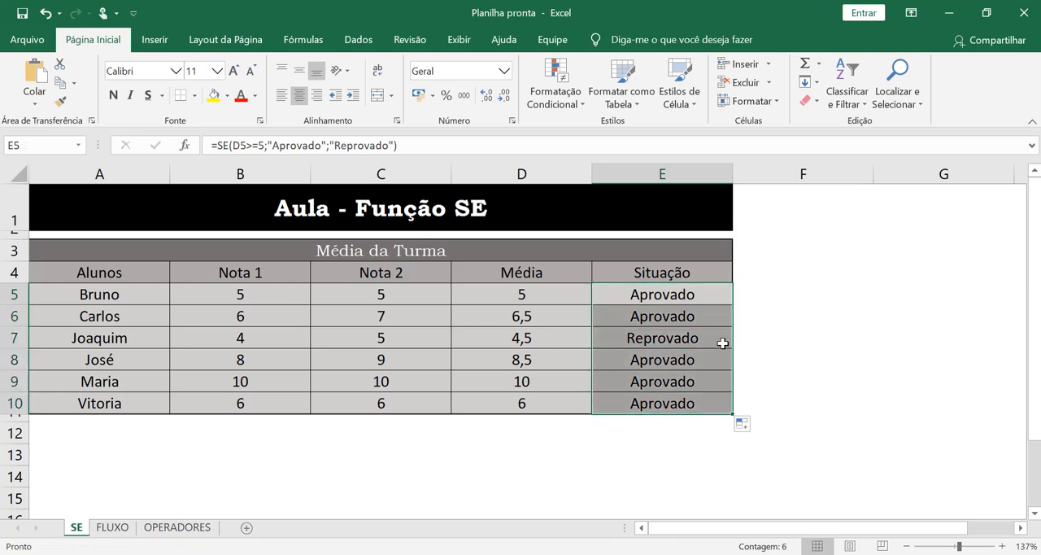
left_click(723, 294)
double_click(723, 294)
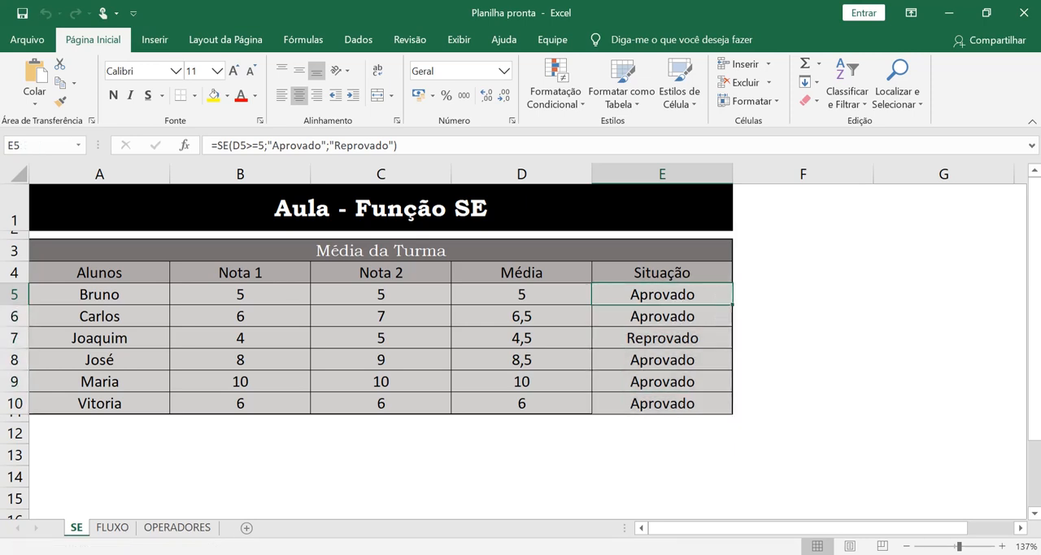